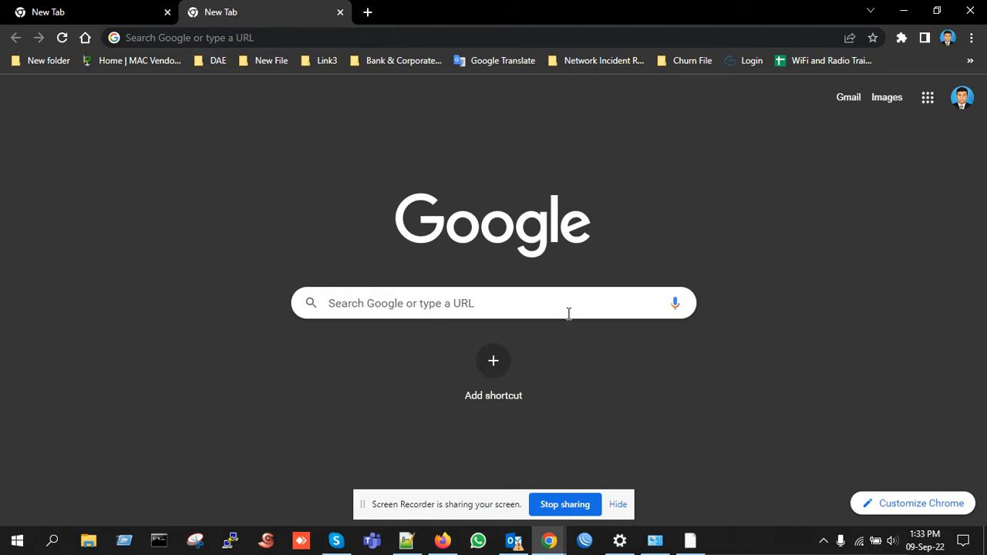
Step: Check Network Connections from the taskbar, then bring the Chrome new tab back to front
click(655, 540)
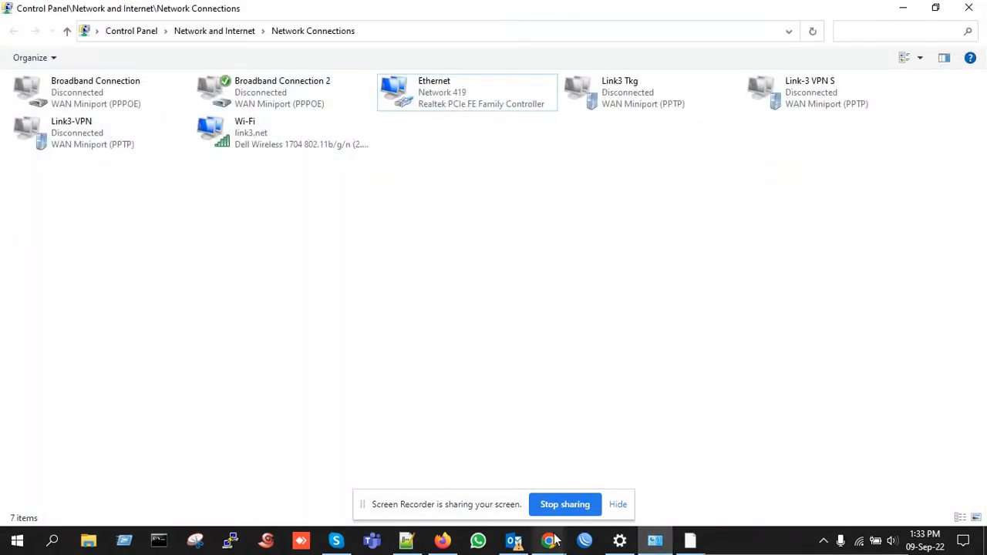
mouse_move(549, 540)
click(472, 466)
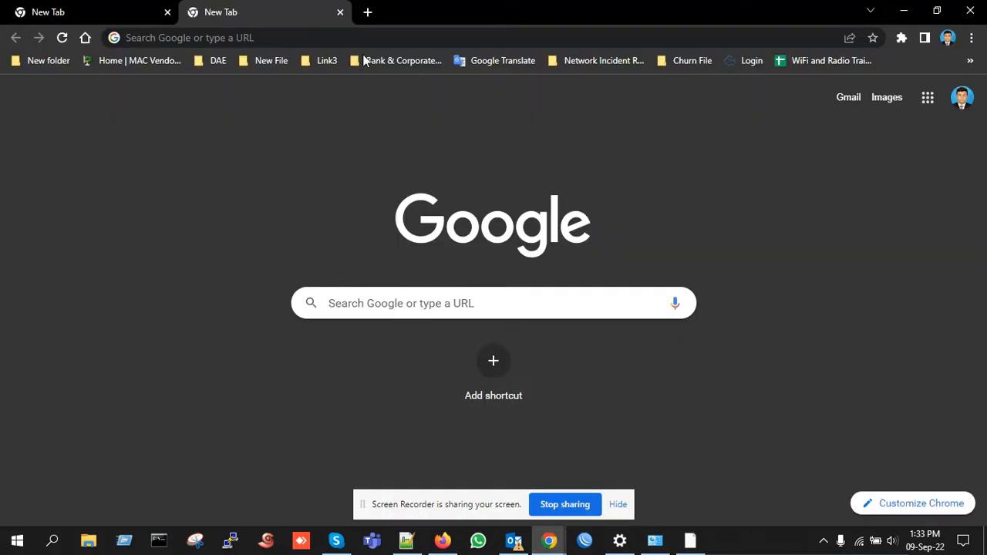
Step: Enter the router address 192.168.2.1 in Chrome's address bar and load it
click(310, 36)
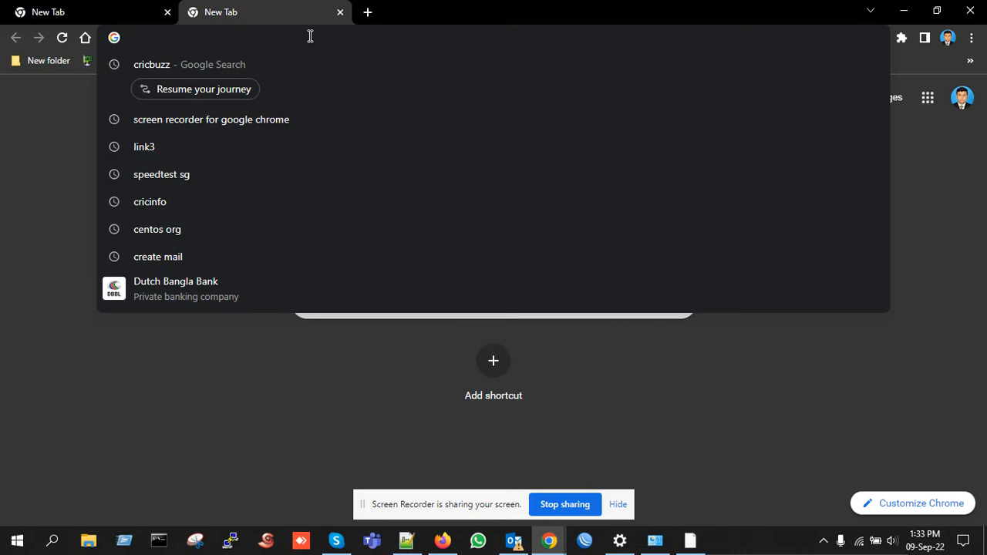
text(192.)
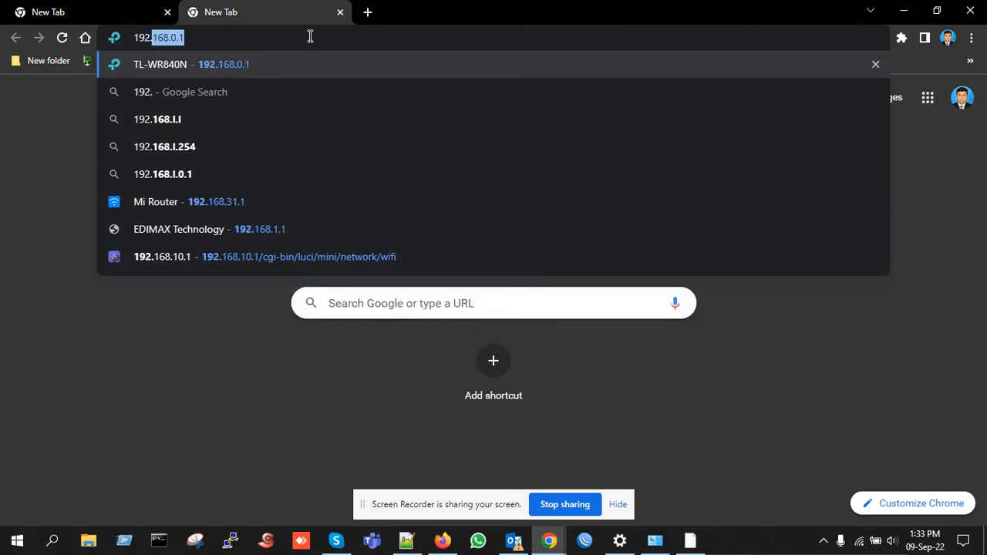
text(168.2.1)
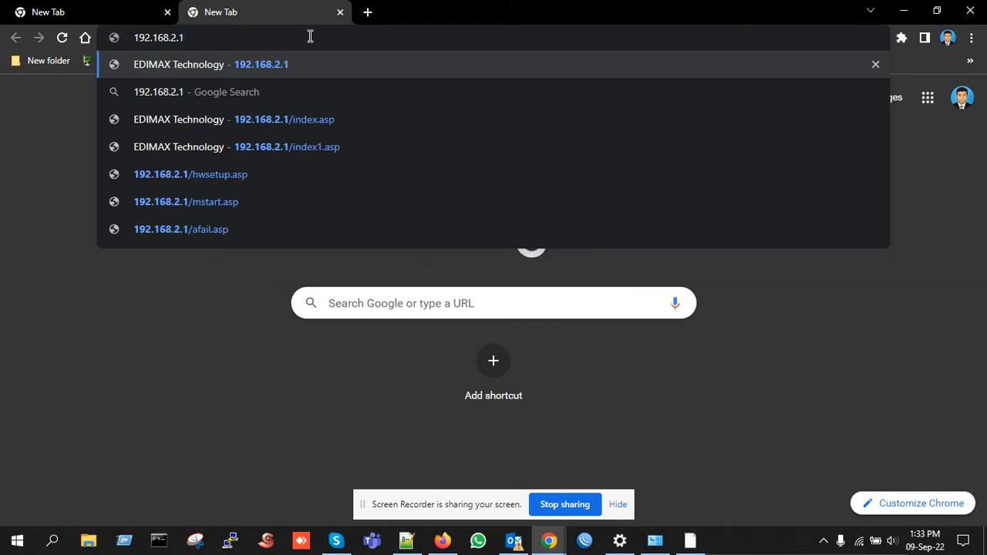
key(Return)
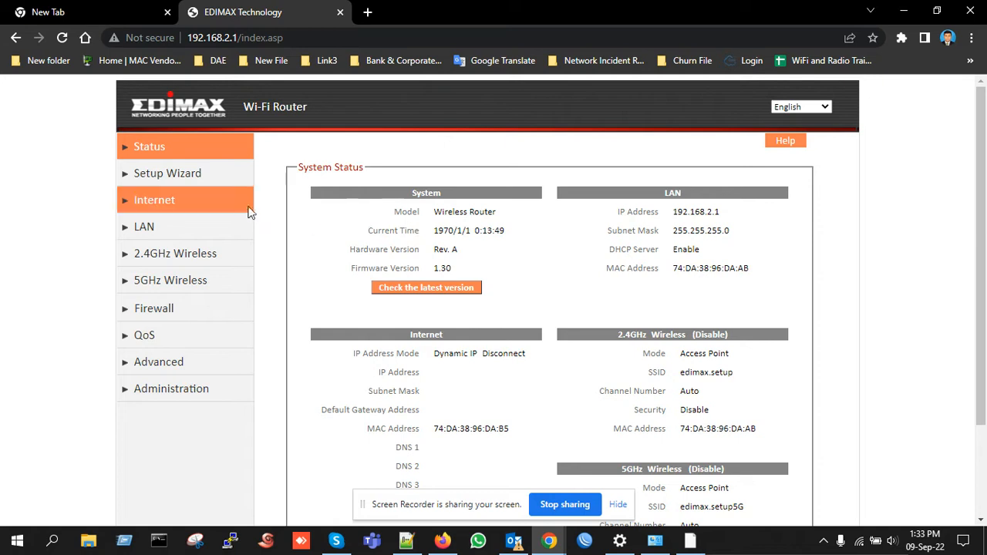
Step: Refresh the Status page, then go to Setup Wizard and run it
click(155, 149)
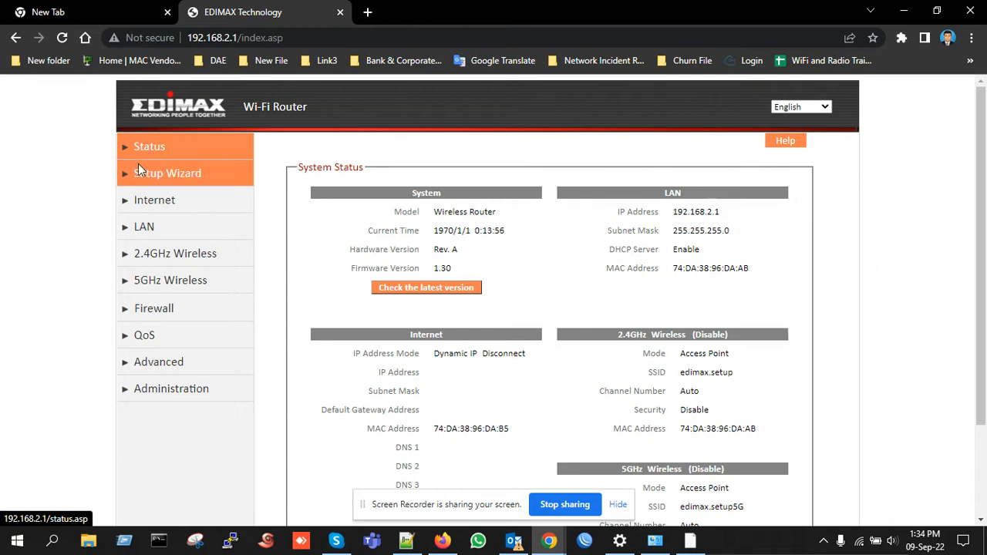
click(155, 180)
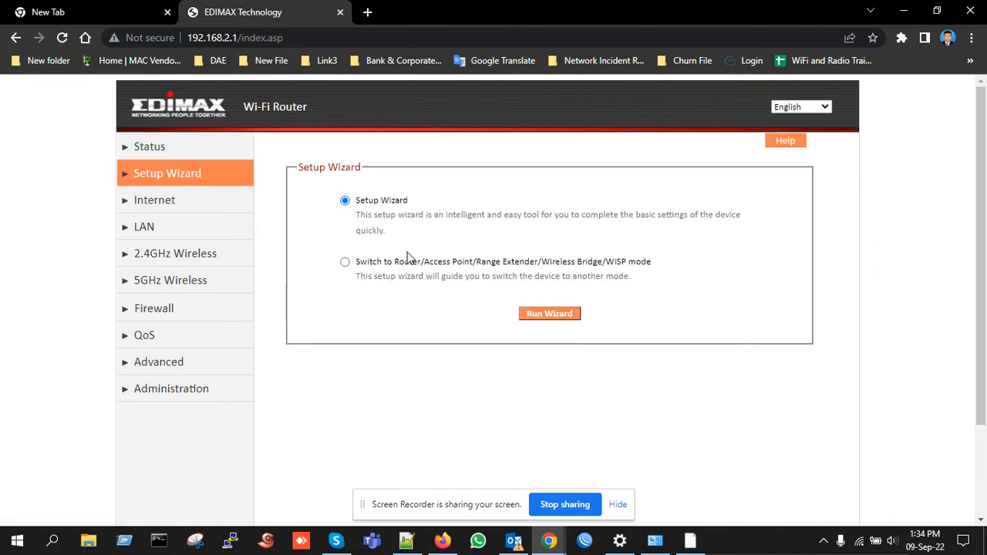
click(548, 315)
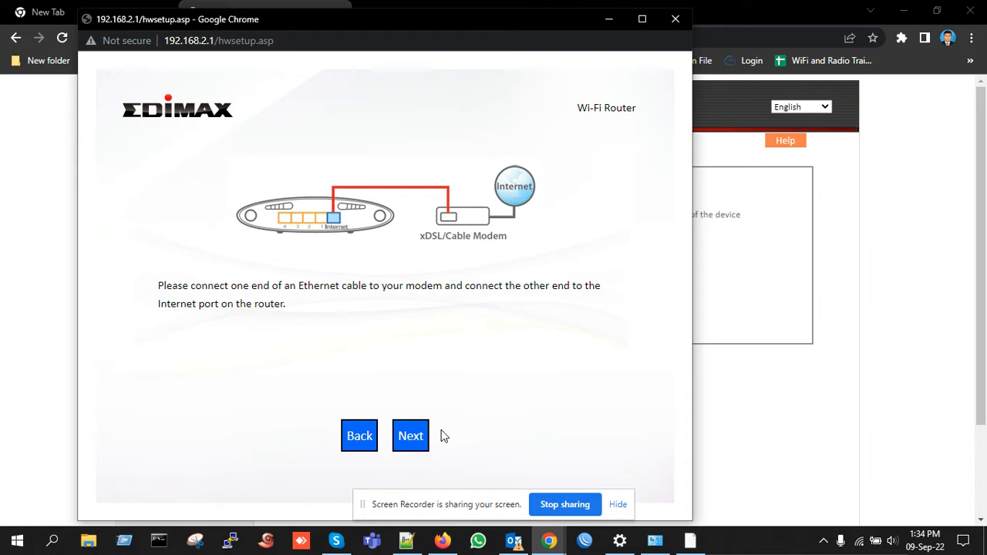
Step: Choose manual configuration and set the internet service type to Static IP
click(410, 438)
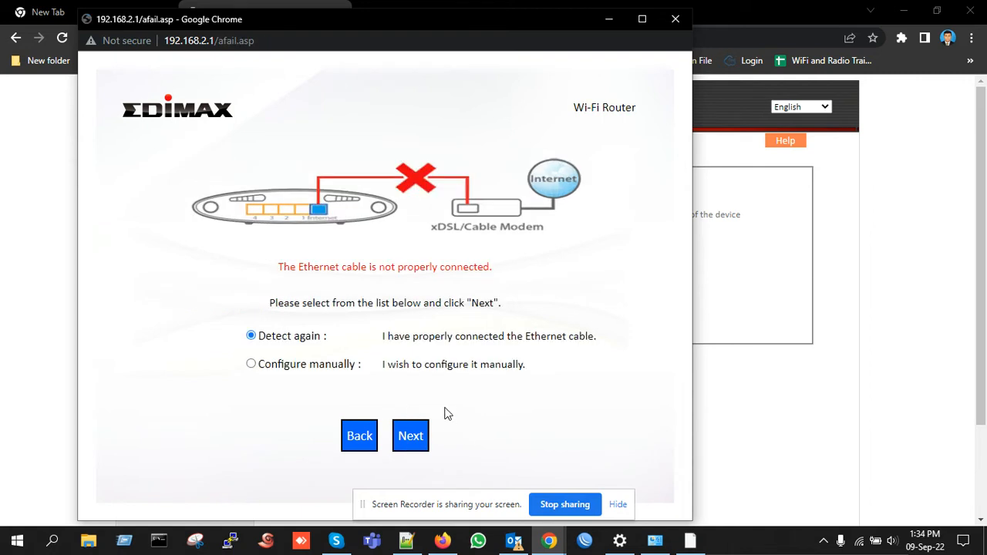
click(252, 365)
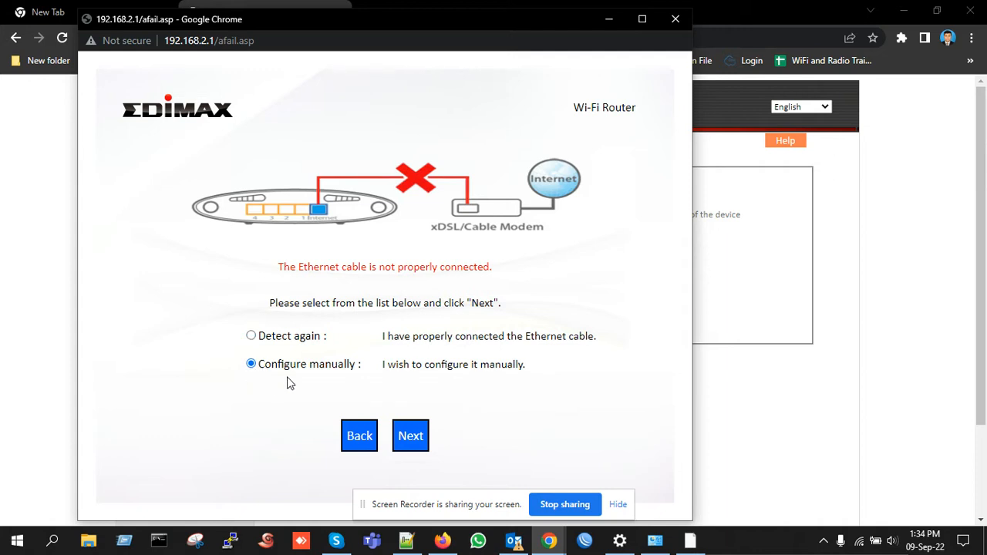
click(419, 444)
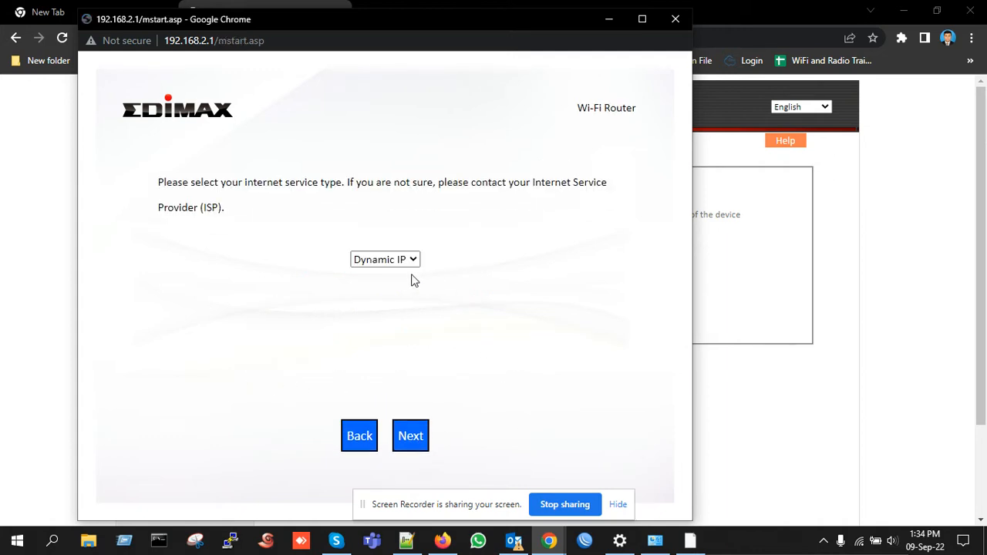
click(400, 263)
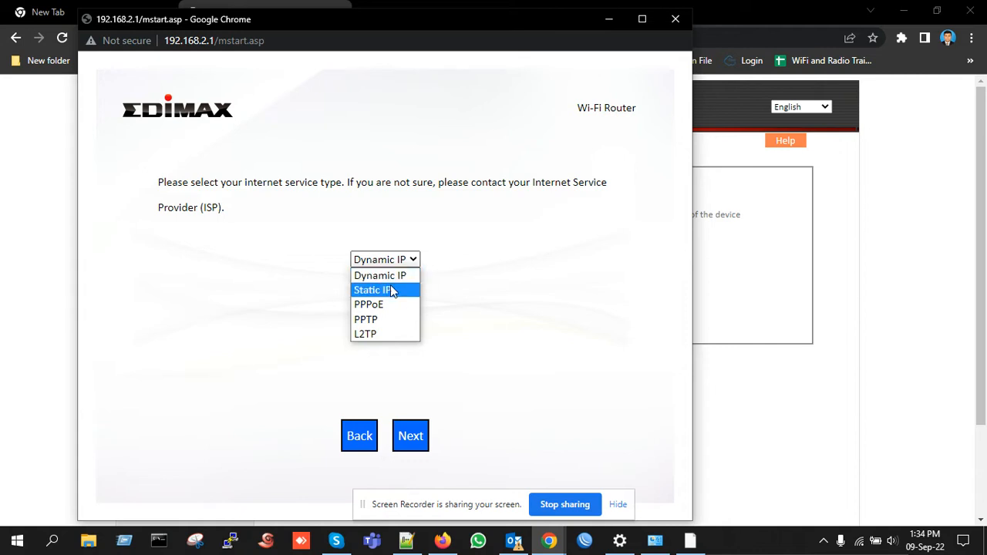
click(390, 285)
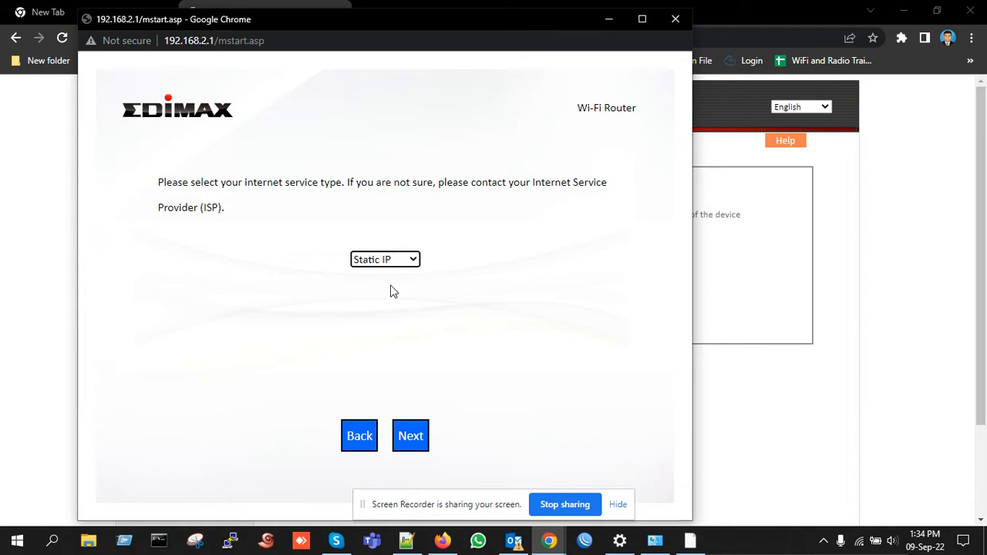
click(425, 433)
Step: Replace the WAN IP address with 27.147.180.154 copied from the notes
click(447, 251)
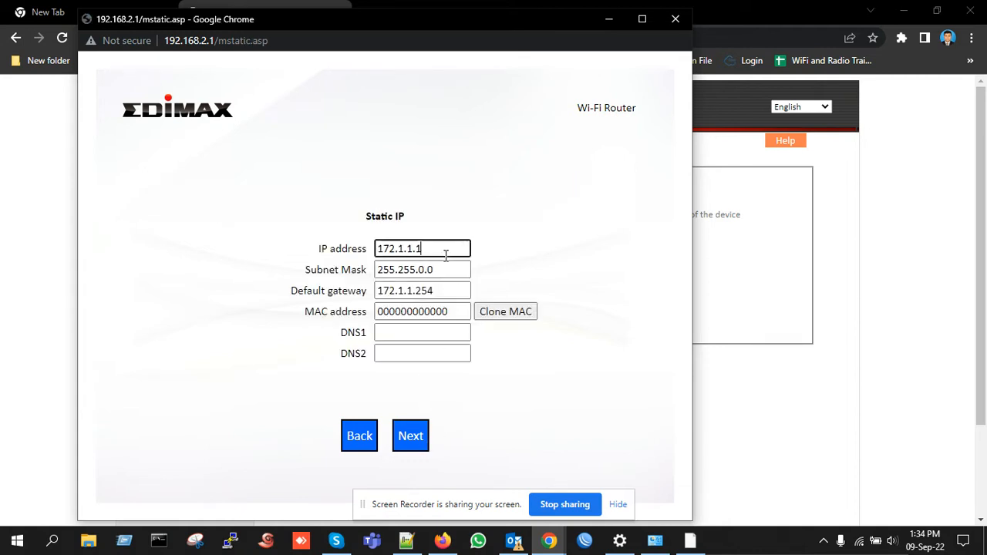
drag(448, 251, 376, 250)
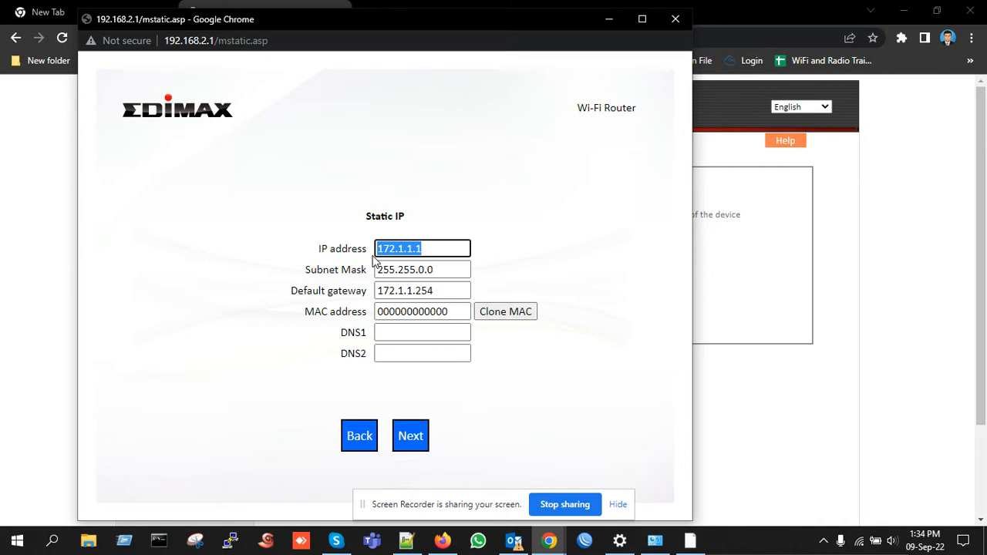
key(BackSpace)
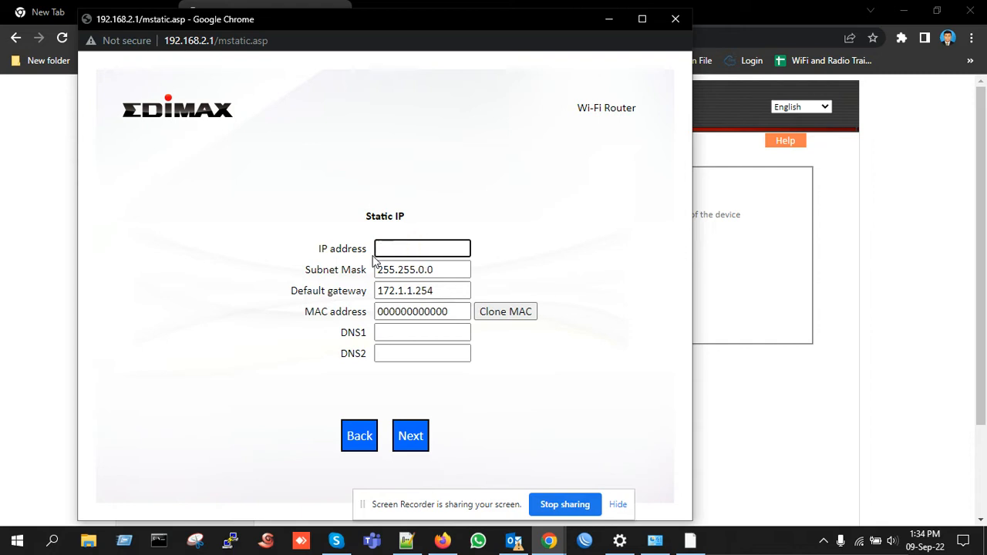
click(406, 540)
click(209, 86)
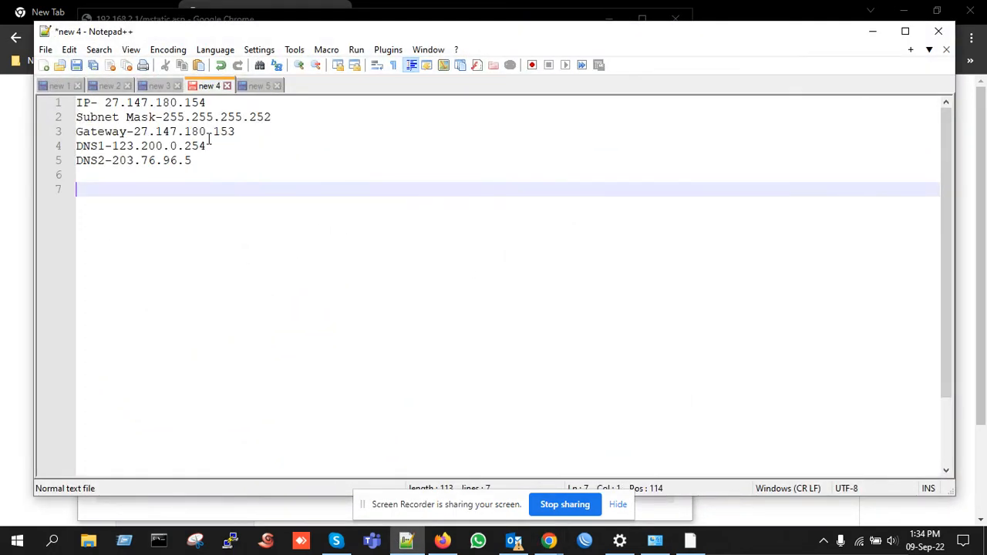
drag(207, 103, 105, 103)
key(ctrl+c)
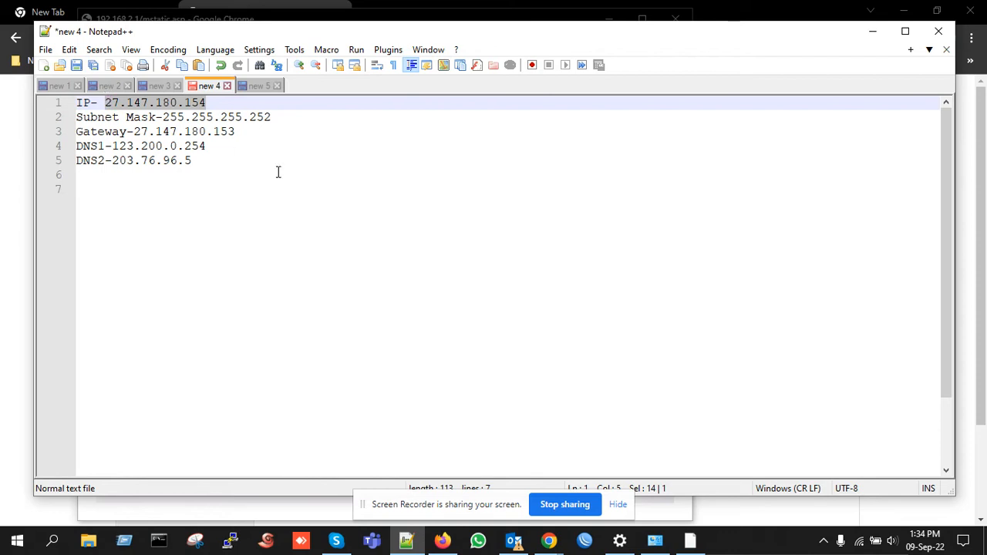
key(alt+Tab)
mouse_move(550, 540)
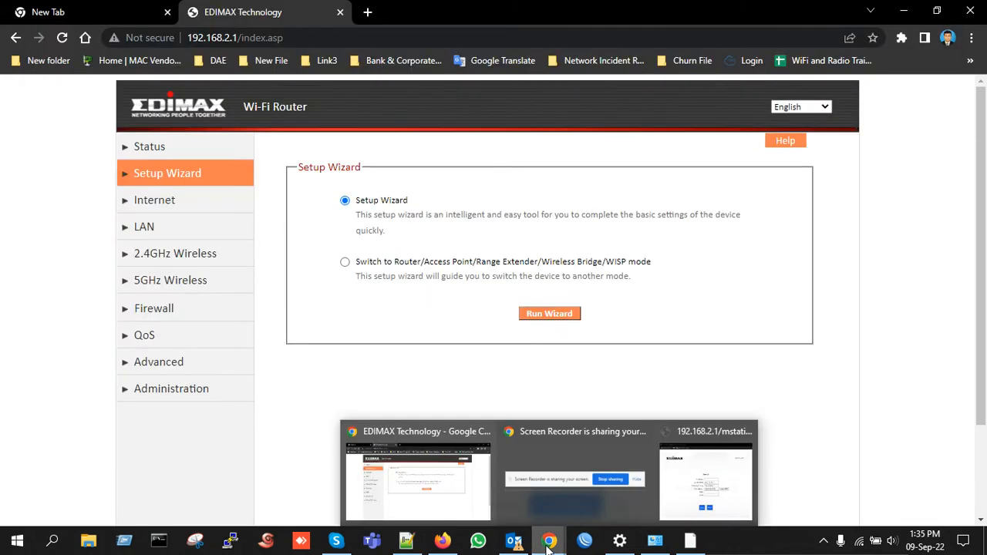
click(700, 498)
key(ctrl+v)
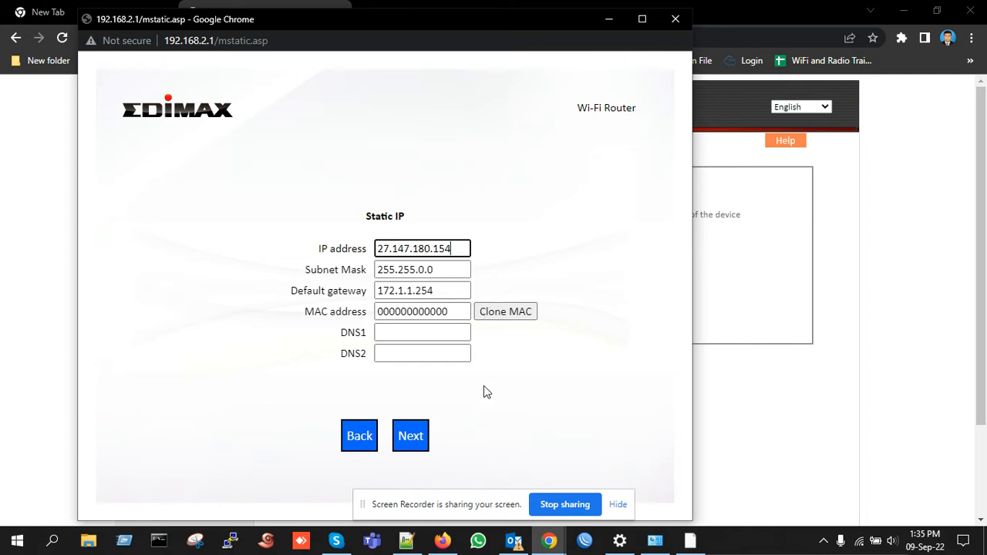
Step: Set the subnet mask to 255.255.255.252 from the notes
click(407, 540)
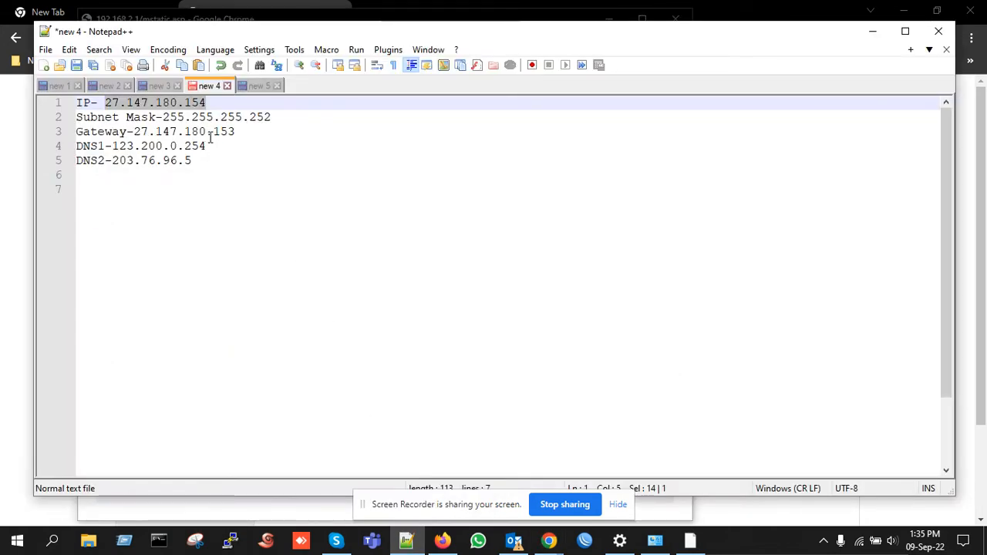
drag(276, 117, 163, 123)
key(ctrl+c)
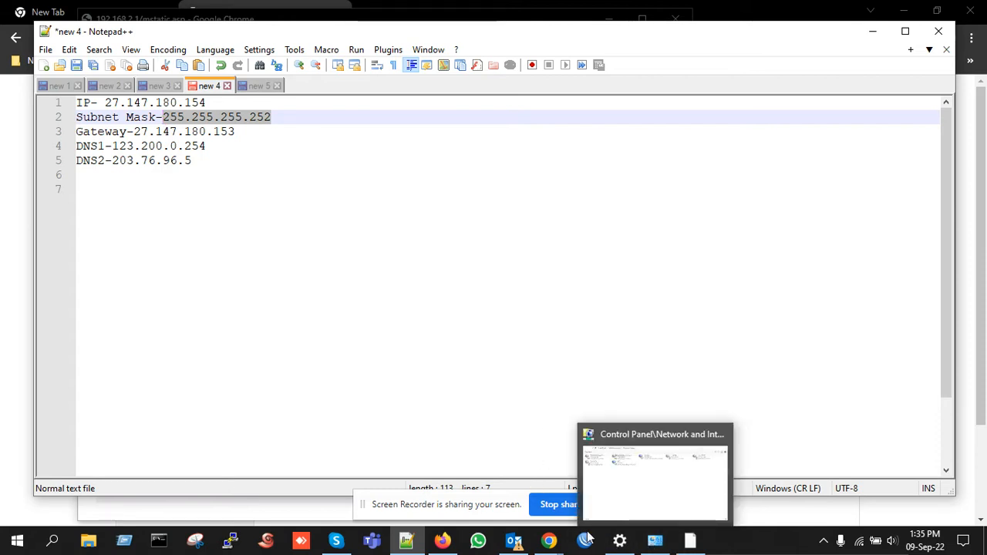
mouse_move(548, 540)
click(702, 488)
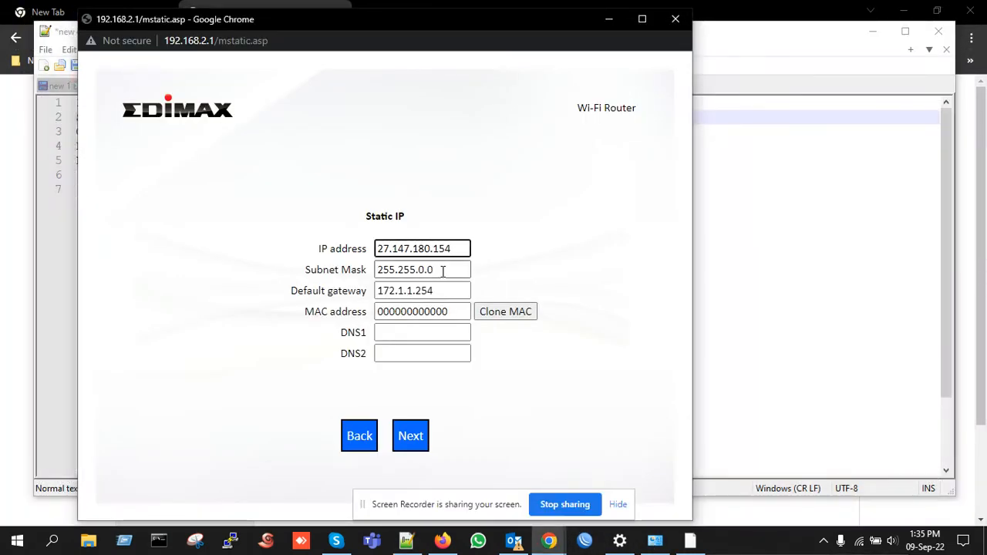
triple_click(443, 270)
key(ctrl+v)
Step: Replace the default gateway with 27.147.180.153 from the notes
triple_click(449, 291)
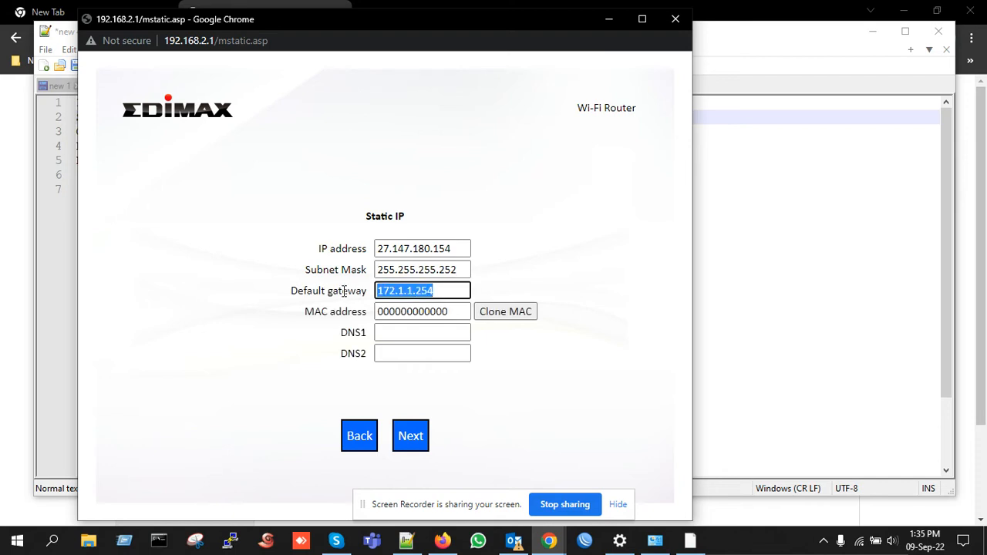
key(BackSpace)
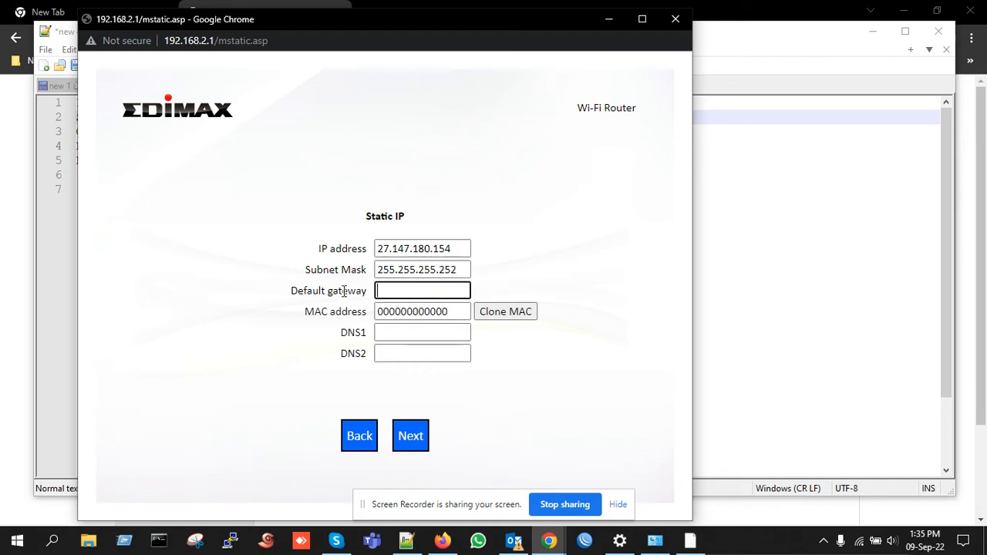
click(406, 540)
drag(236, 132, 136, 132)
key(ctrl+c)
key(alt+Tab)
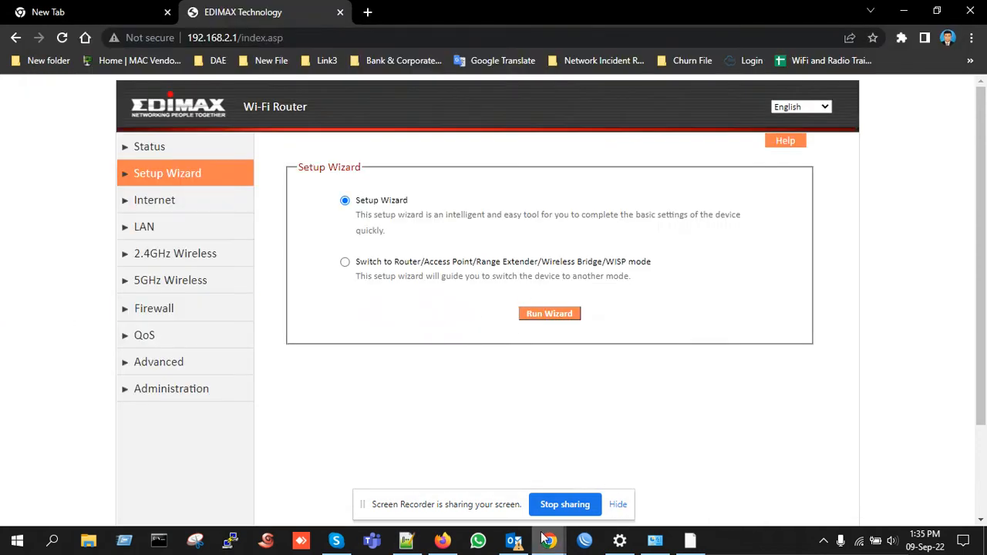
mouse_move(564, 534)
click(705, 478)
key(ctrl+v)
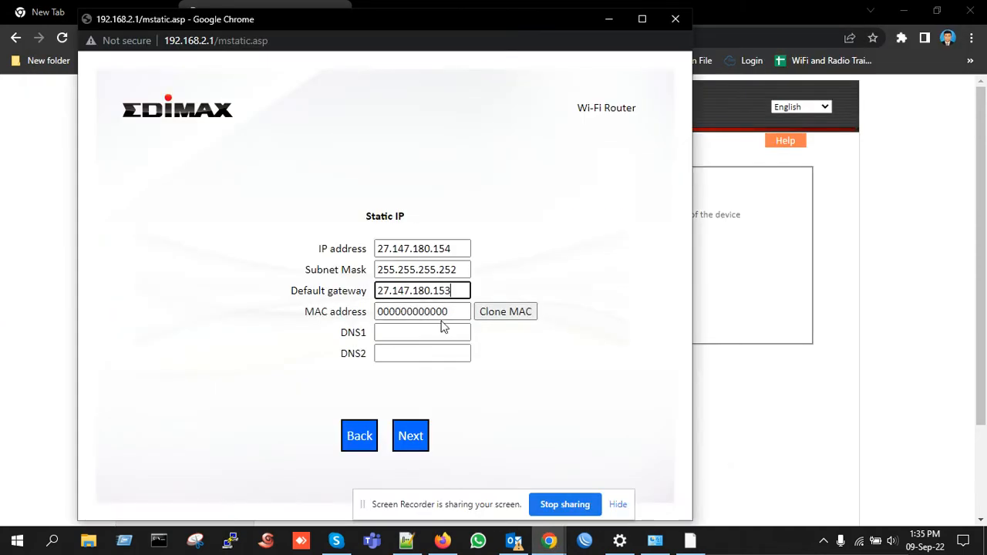
Step: Fill DNS1 with 123.200.0.254 and DNS2 with 203.76.96.5 from autofill
click(415, 331)
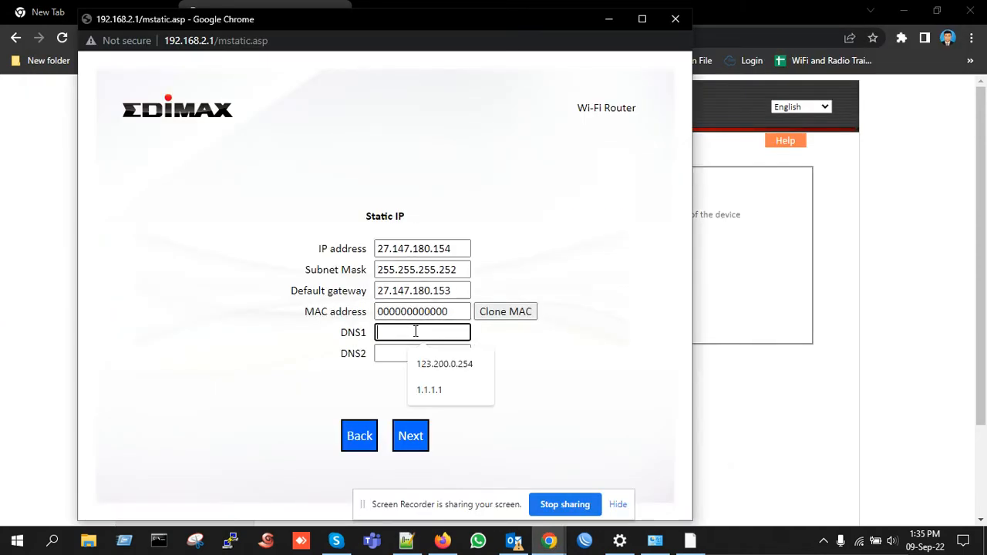
click(439, 363)
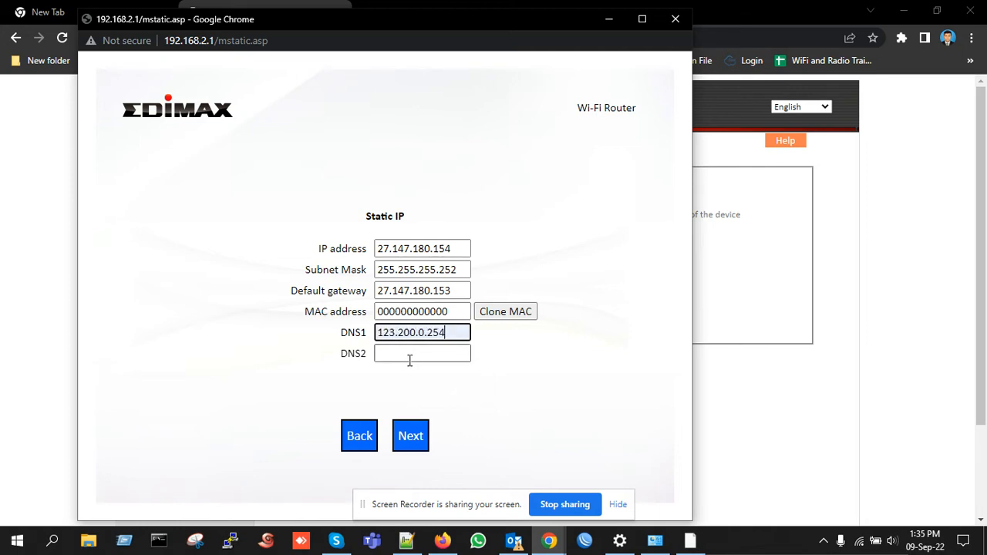
click(410, 360)
click(421, 388)
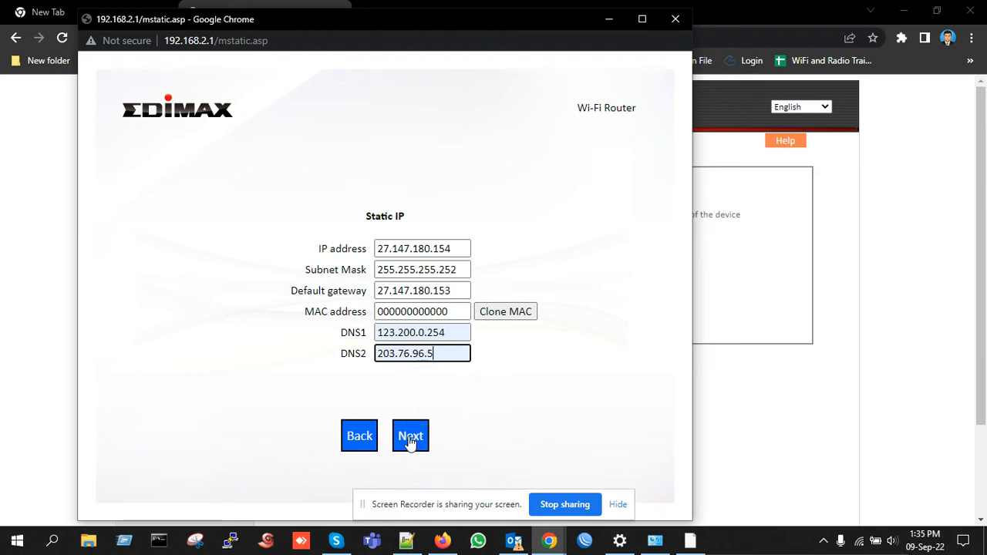
Step: Submit the Static IP page and continue despite the remote network not responding
click(411, 437)
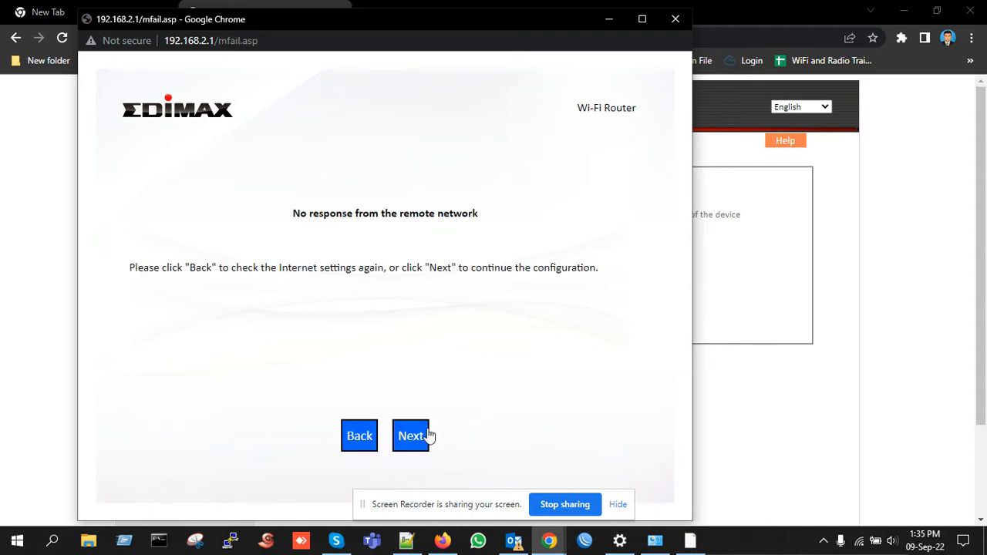
click(427, 437)
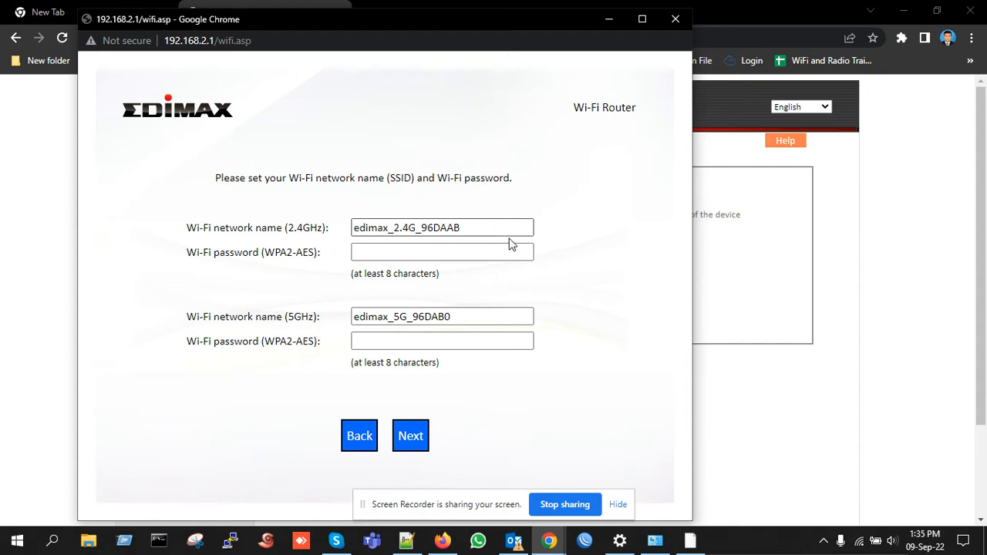
Step: Fill the 2.4GHz network name with 'Link3' and begin typing the Wi-Fi password
click(406, 540)
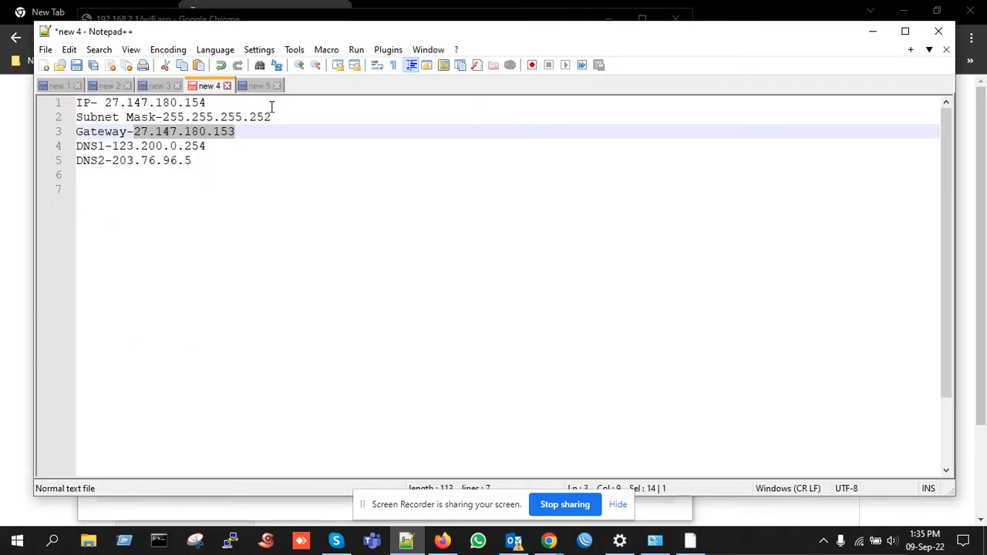
click(258, 86)
drag(185, 102, 52, 108)
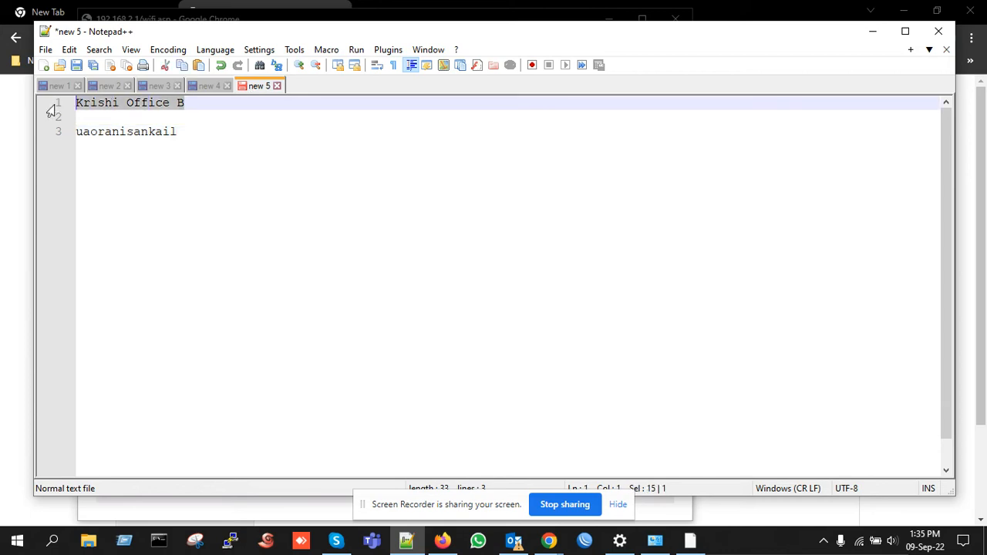
key(alt+Tab)
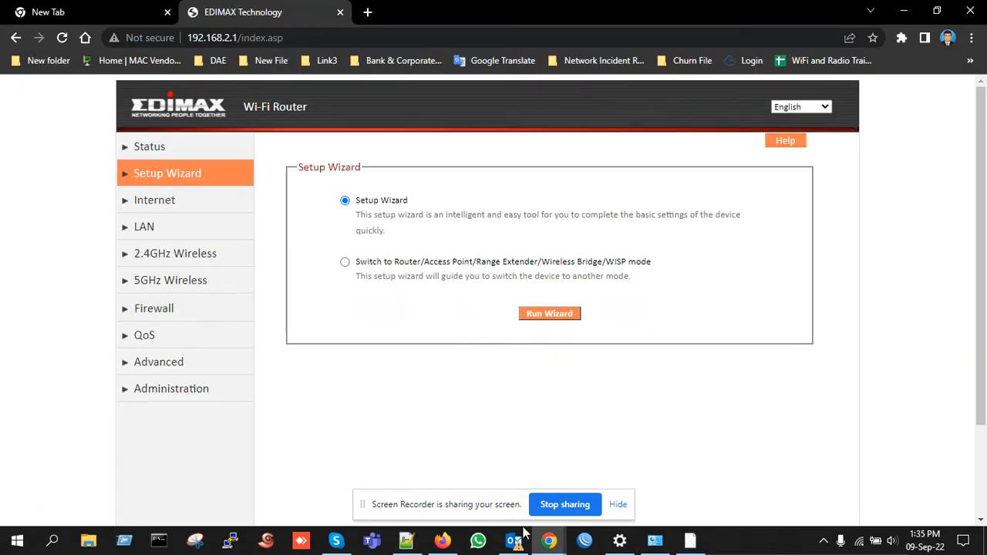
mouse_move(549, 540)
click(724, 487)
click(468, 227)
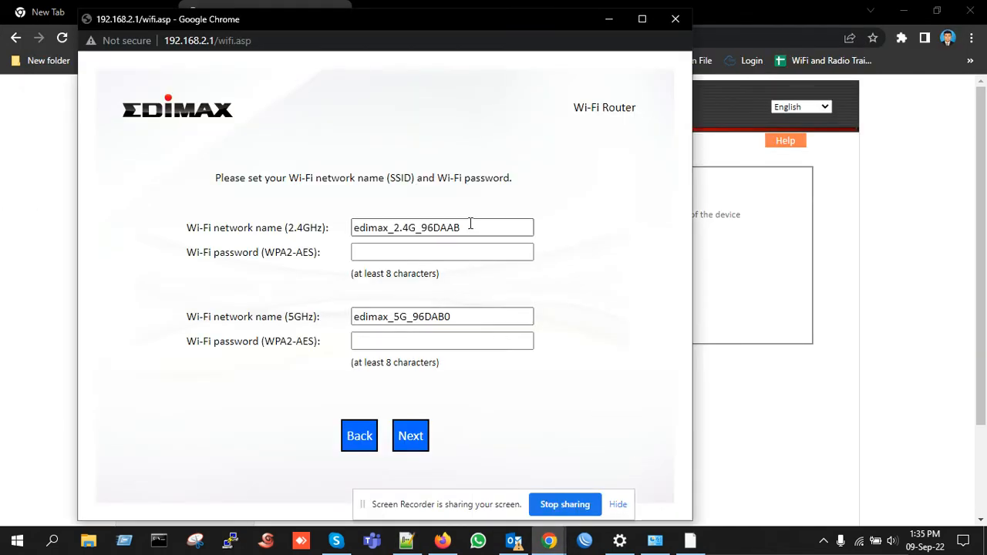
drag(468, 227, 275, 230)
text(Link3)
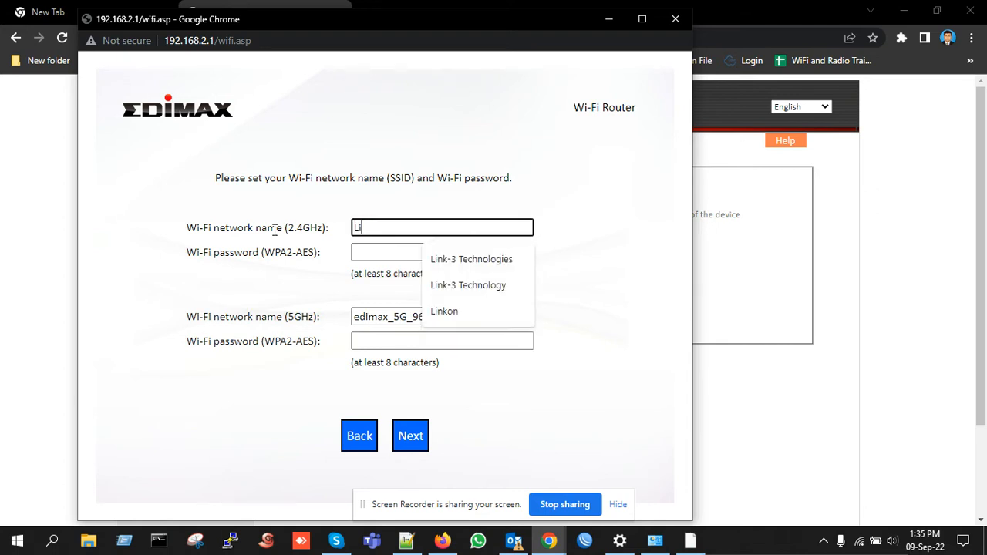
click(373, 252)
text(12)
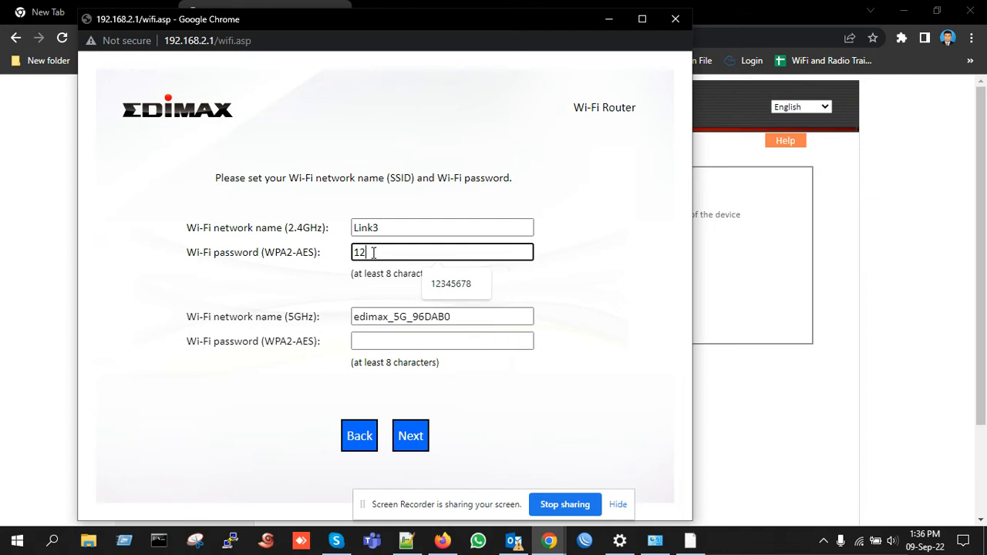
Step: Change the 2.4GHz network name to 'Krishi Office B'
click(407, 540)
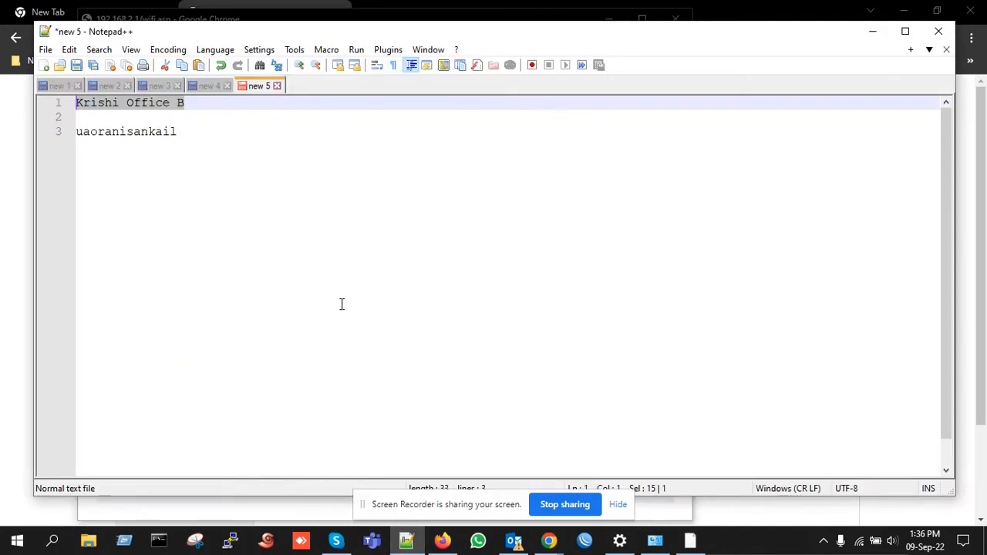
click(2, 349)
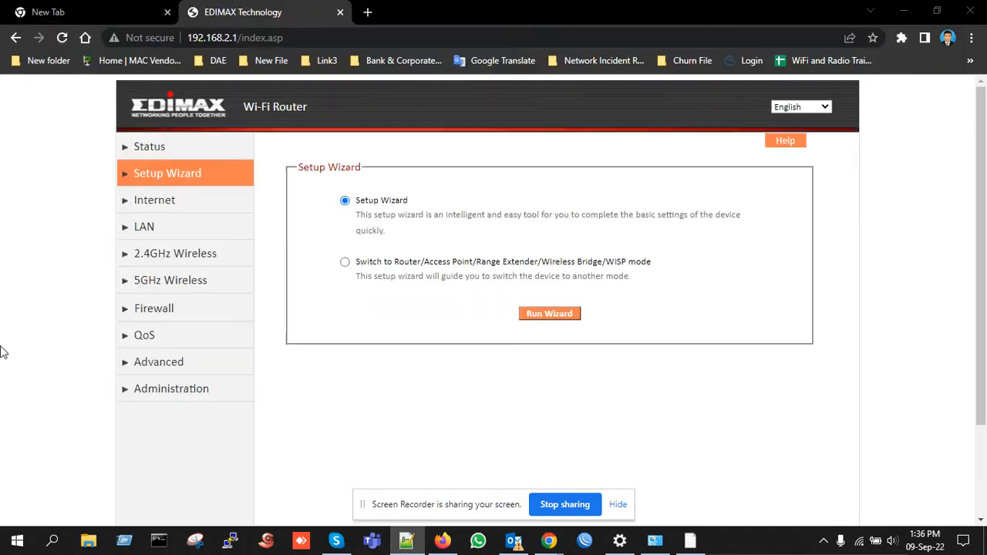
click(549, 541)
click(741, 487)
drag(398, 223, 322, 227)
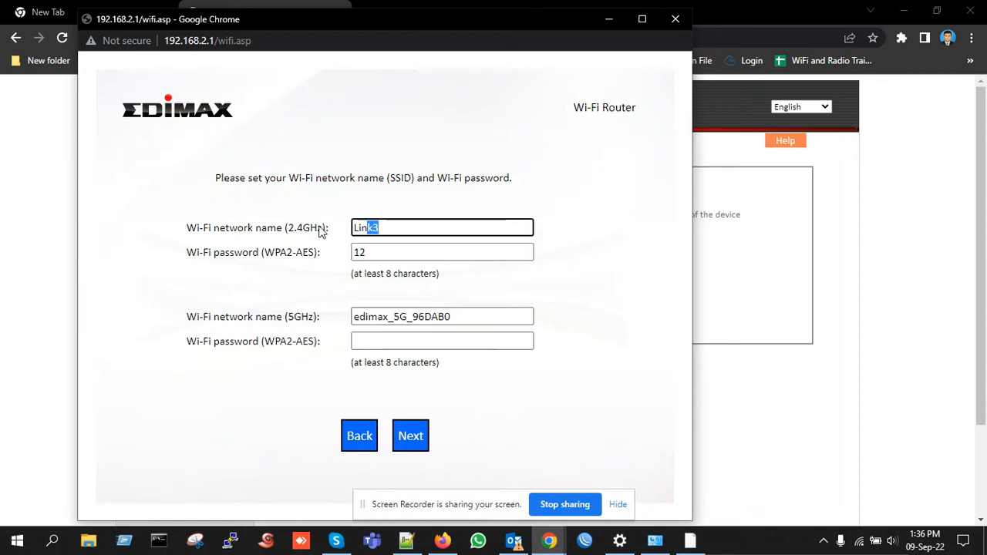
text(Krishi Office B)
Step: Paste the Wi-Fi password from the notes into the 2.4GHz password field
double_click(364, 254)
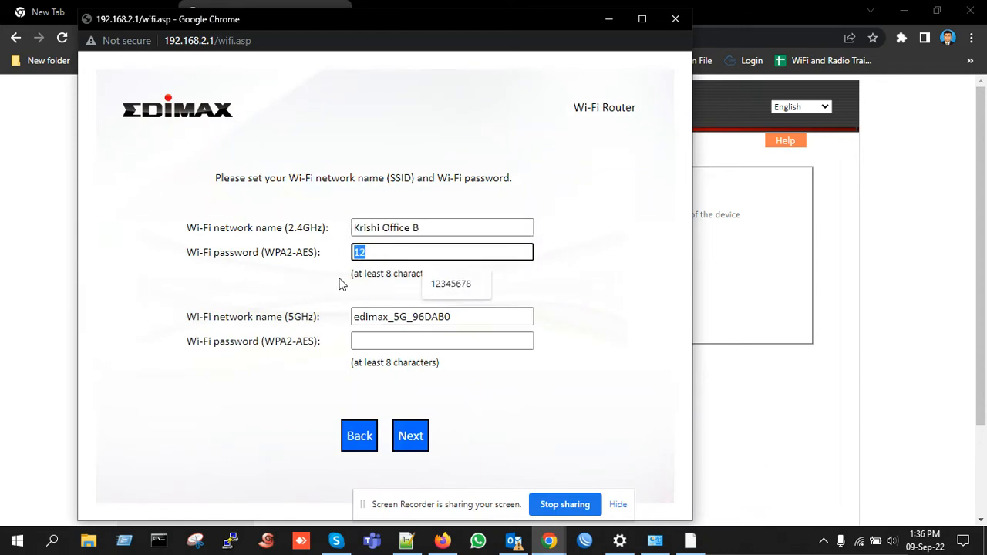
click(406, 541)
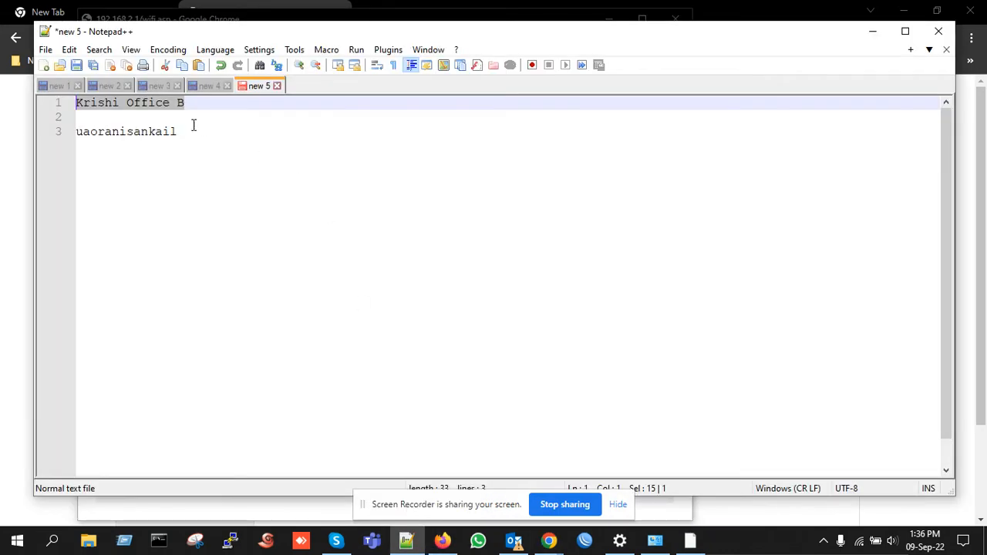
click(177, 118)
drag(180, 136, 58, 132)
key(ctrl+c)
click(4, 180)
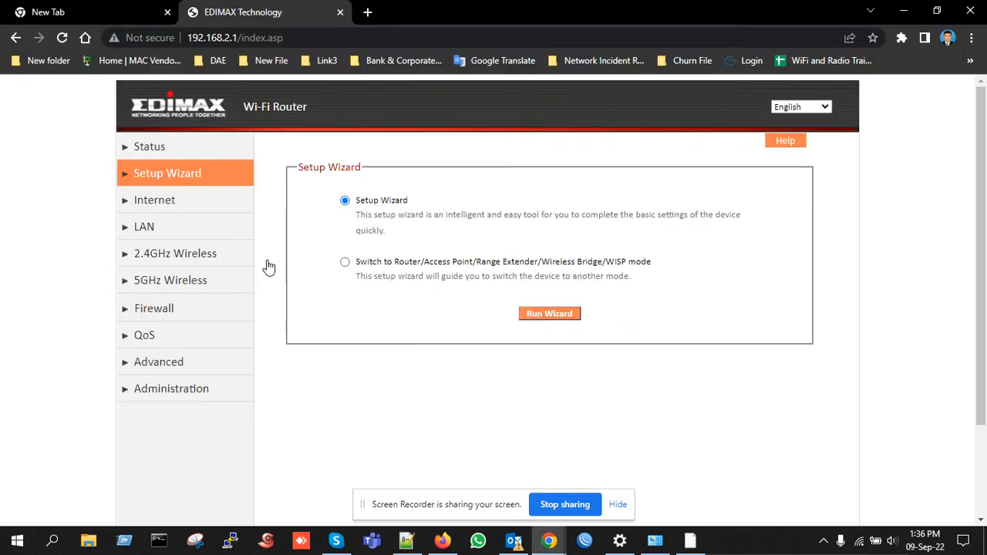
mouse_move(549, 539)
click(690, 482)
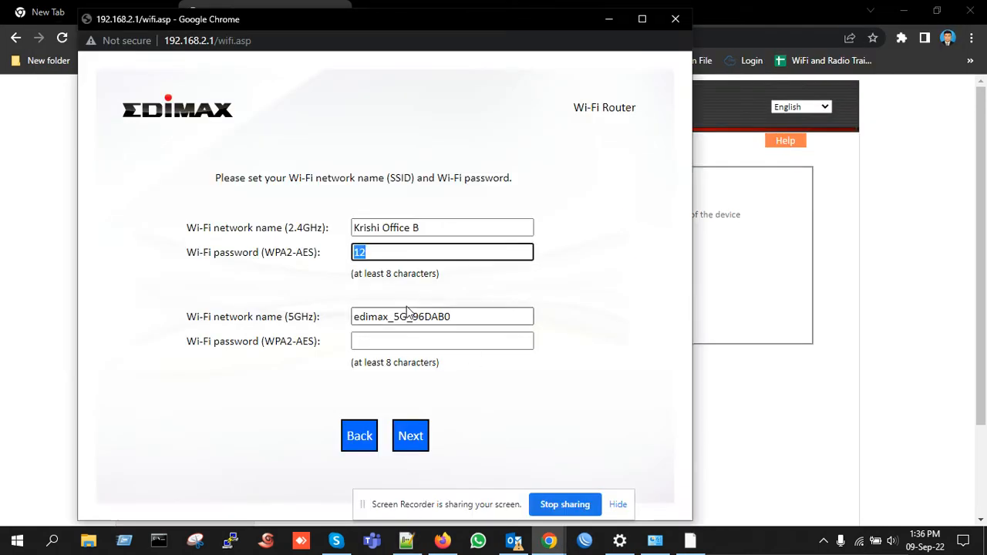
key(ctrl+v)
drag(409, 273, 461, 316)
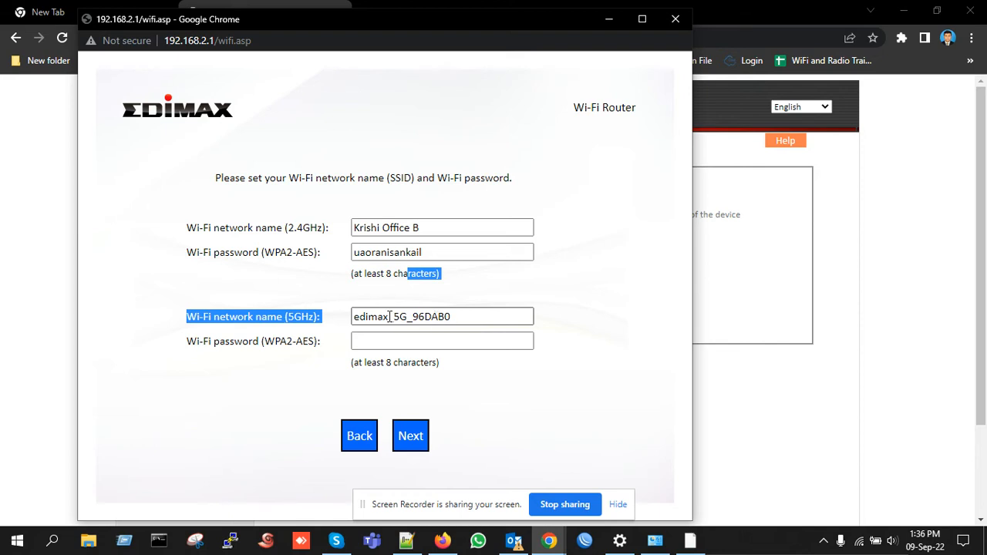
Step: Rename the 5GHz network to 'Krishi Office B_5G'
click(394, 317)
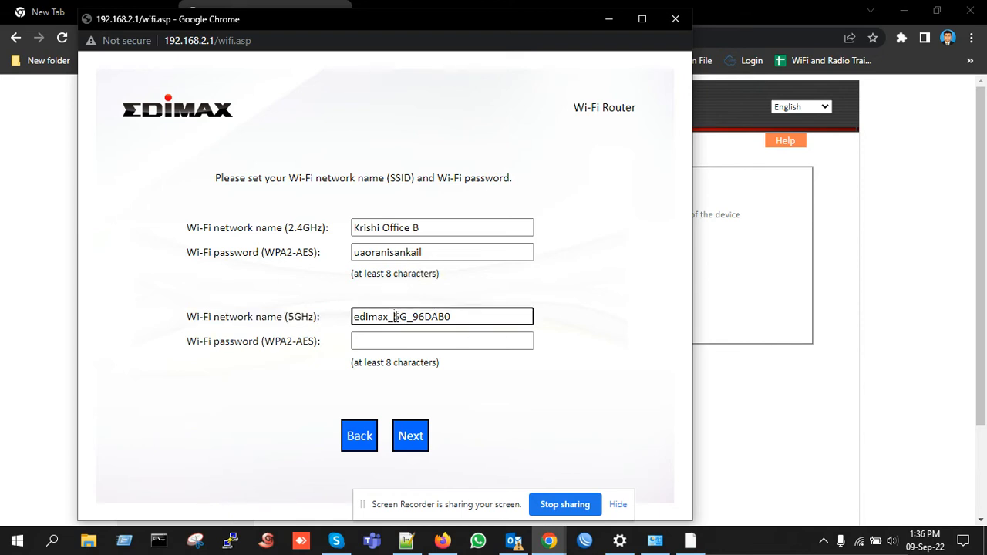
triple_click(430, 227)
key(ctrl+c)
double_click(385, 317)
key(ctrl+v)
click(500, 317)
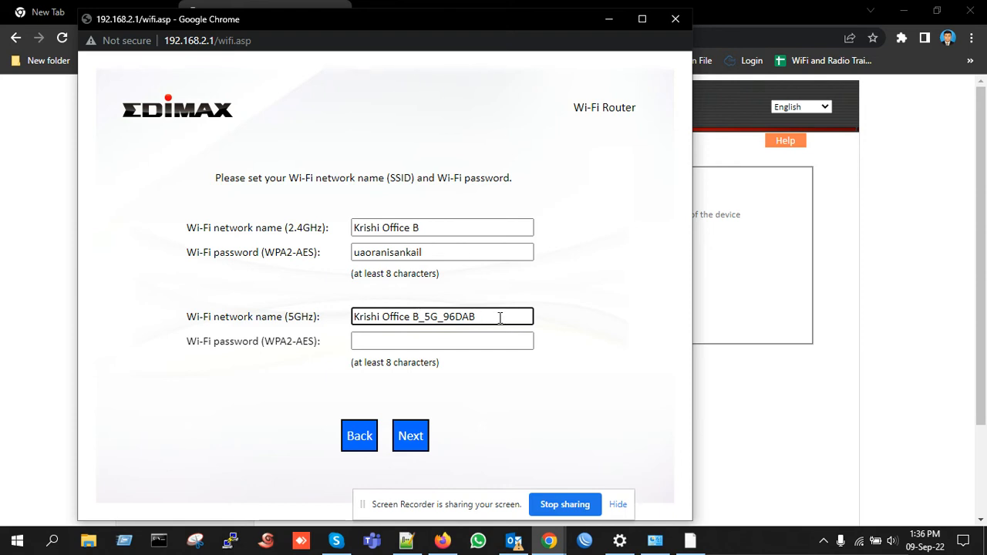
key(BackSpace)
key(BackSpace)
key(BackSpace)
Step: Copy the 2.4GHz Wi-Fi password into the 5GHz password field
drag(429, 252, 354, 252)
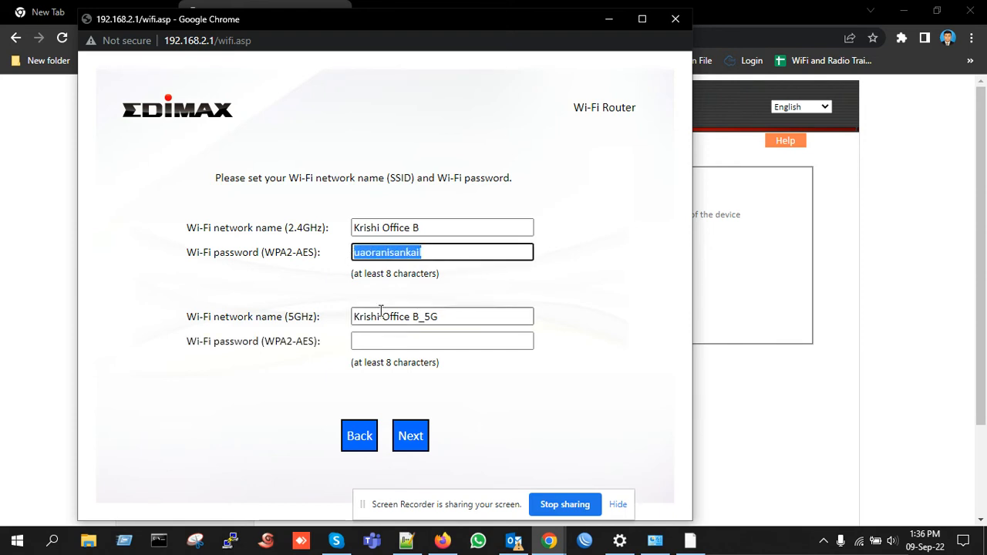
key(ctrl+c)
click(386, 341)
key(ctrl+v)
Step: Submit the Wi-Fi names and passwords, then confirm the summary to apply everything
click(397, 439)
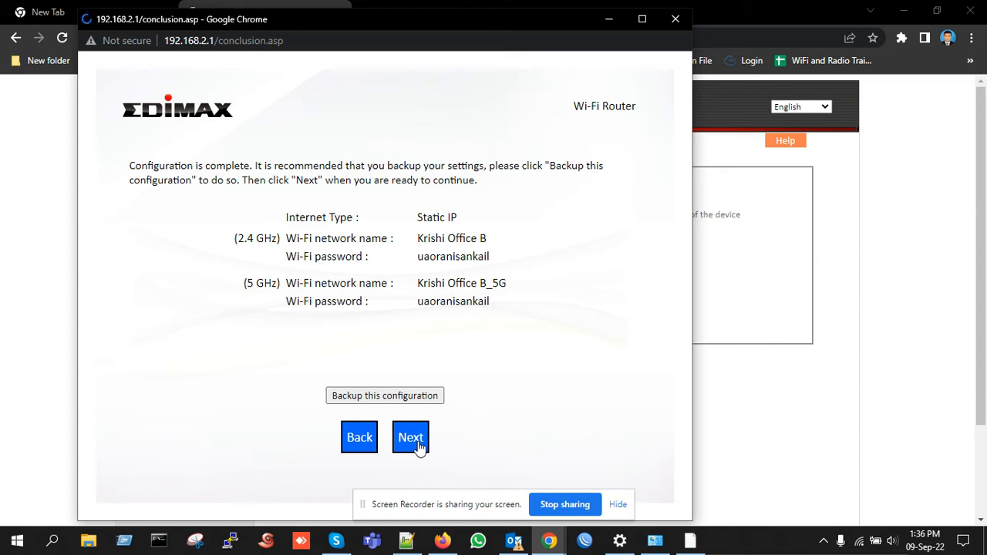
click(418, 445)
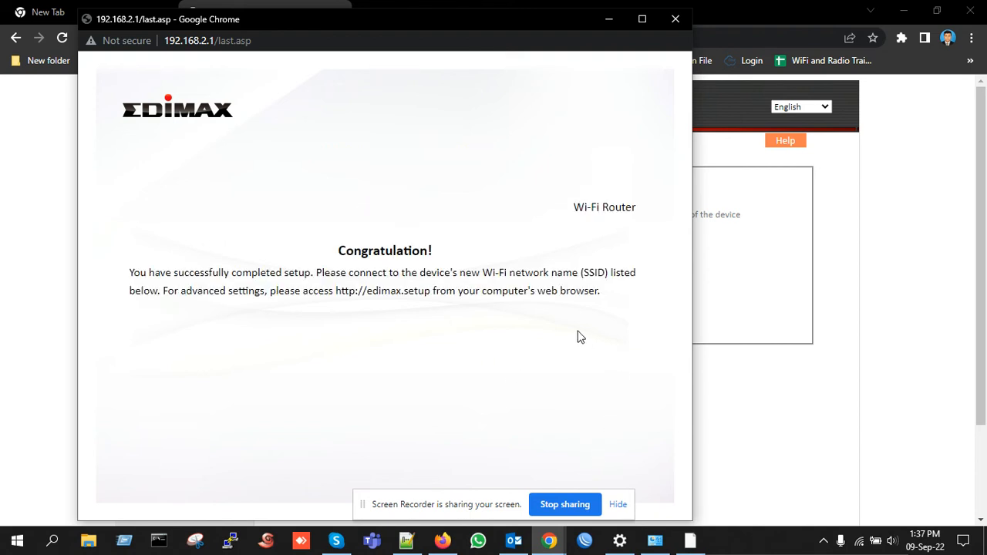
Step: Reload the router page and open Internet > WAN Setup to review the static IP
click(237, 43)
key(Return)
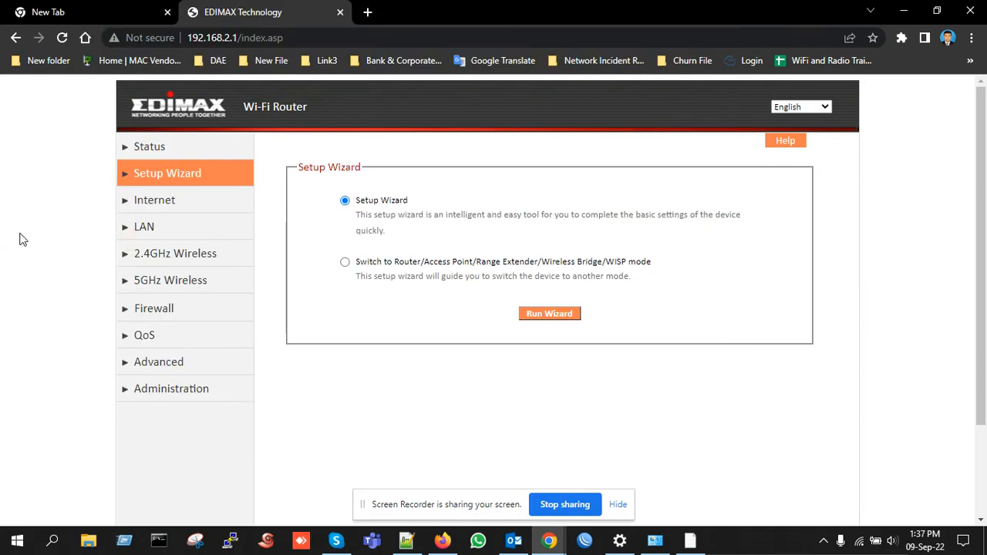
click(157, 207)
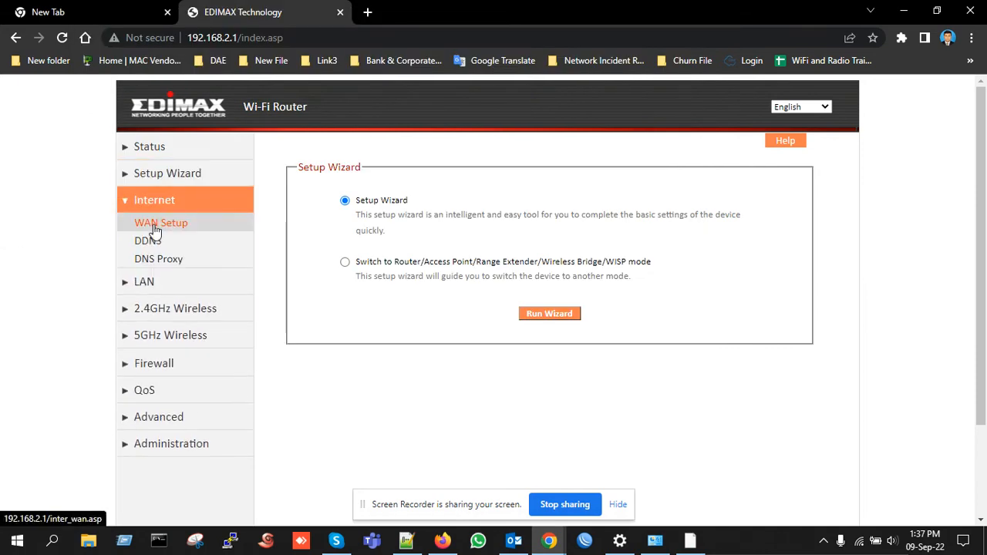
click(155, 230)
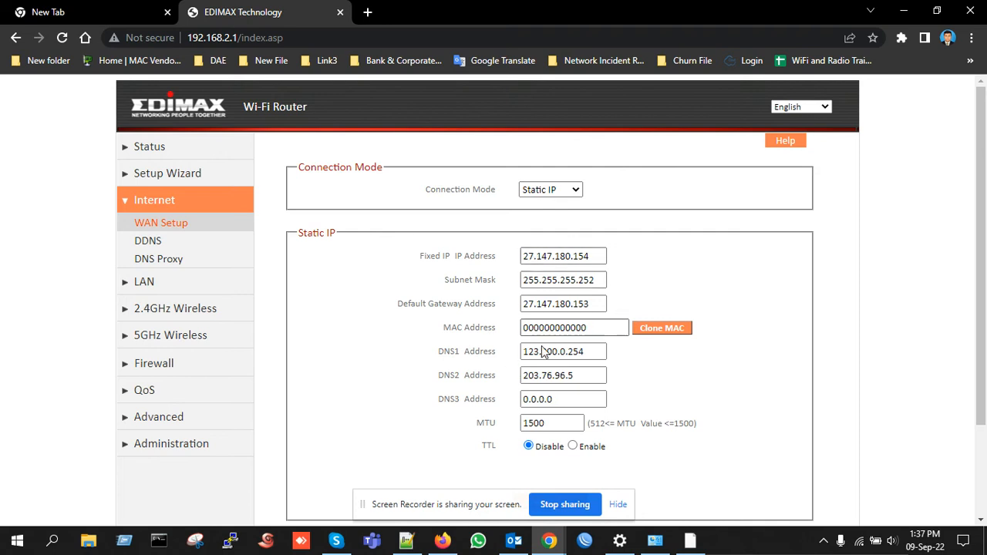
scroll(600, 386, down, 2)
scroll(603, 384, up, 2)
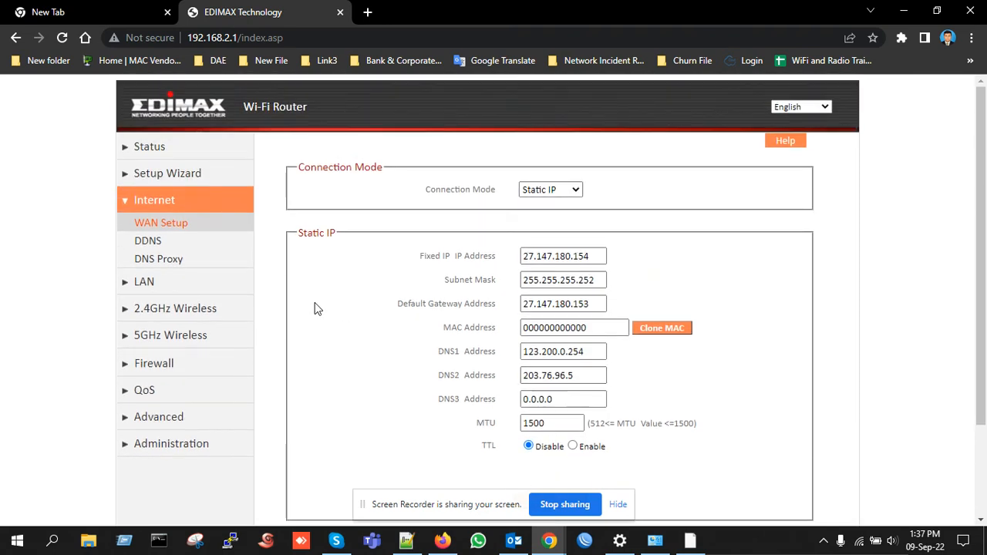
Step: Review the 2.4GHz basic wireless settings, then open WPS and toggle its checkbox
click(172, 309)
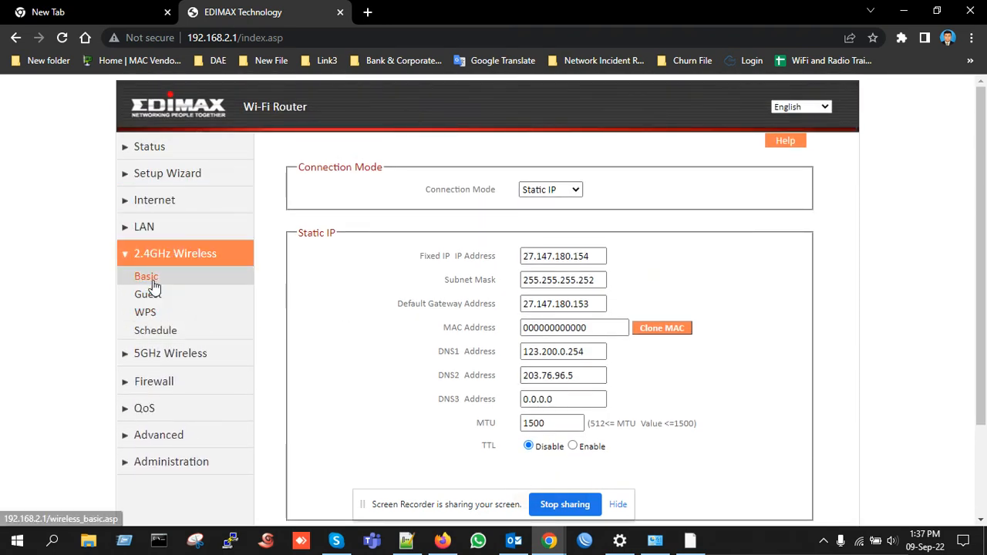
click(173, 277)
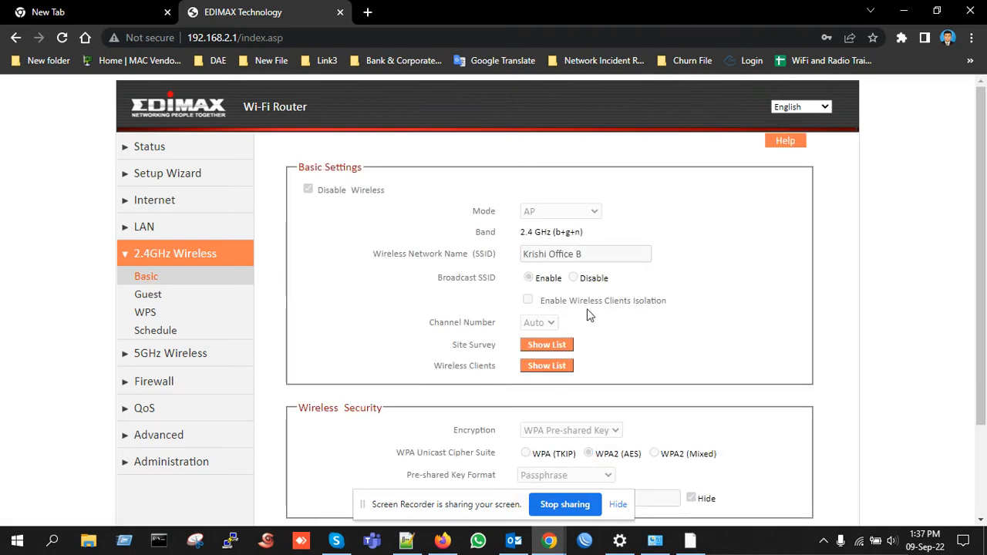
scroll(590, 350, down, 2)
scroll(517, 375, up, 2)
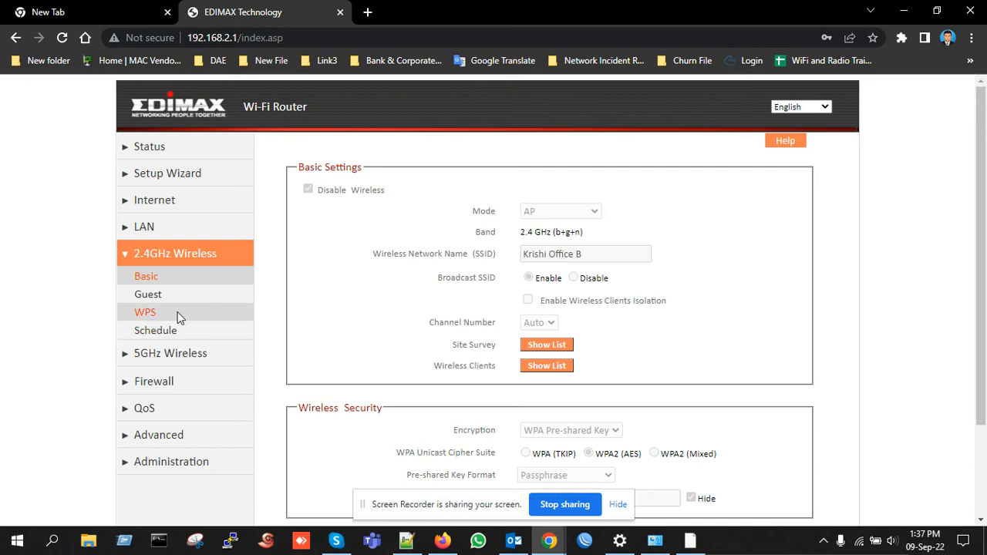
click(155, 314)
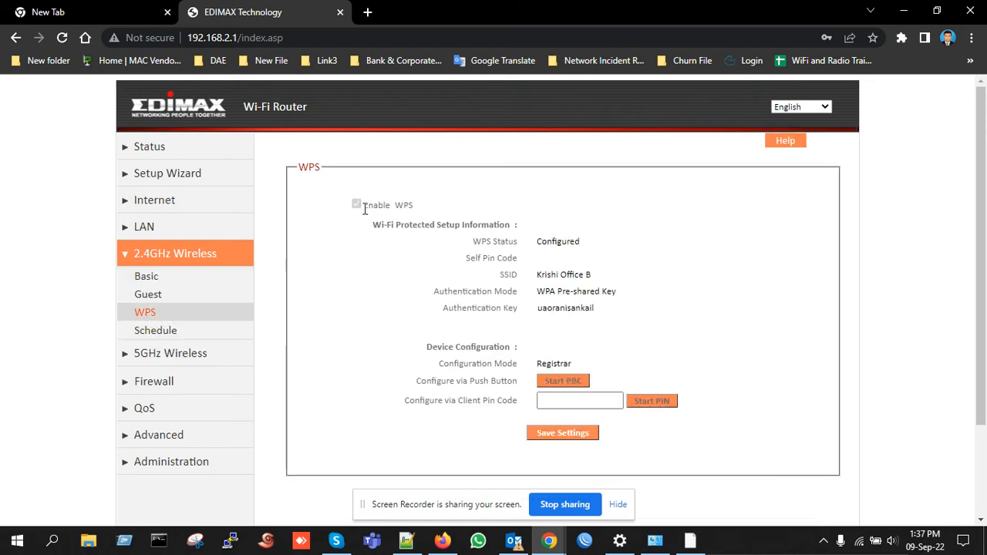
click(356, 205)
scroll(189, 340, down, 2)
Step: Under Administration > Time Zone, choose (GMT+06:00)Astana, Almaty, Dhaka and save the setting
click(176, 340)
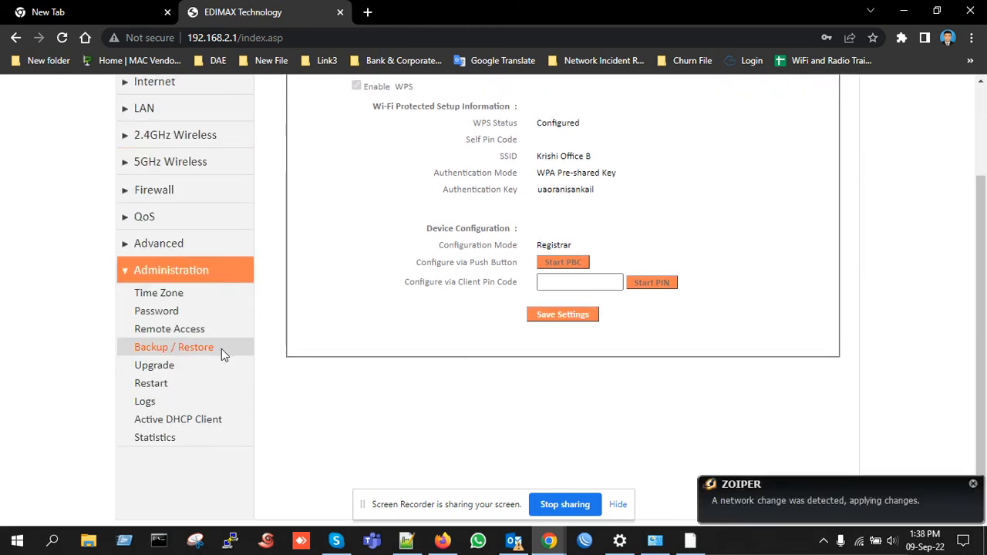
click(176, 298)
scroll(648, 311, up, 2)
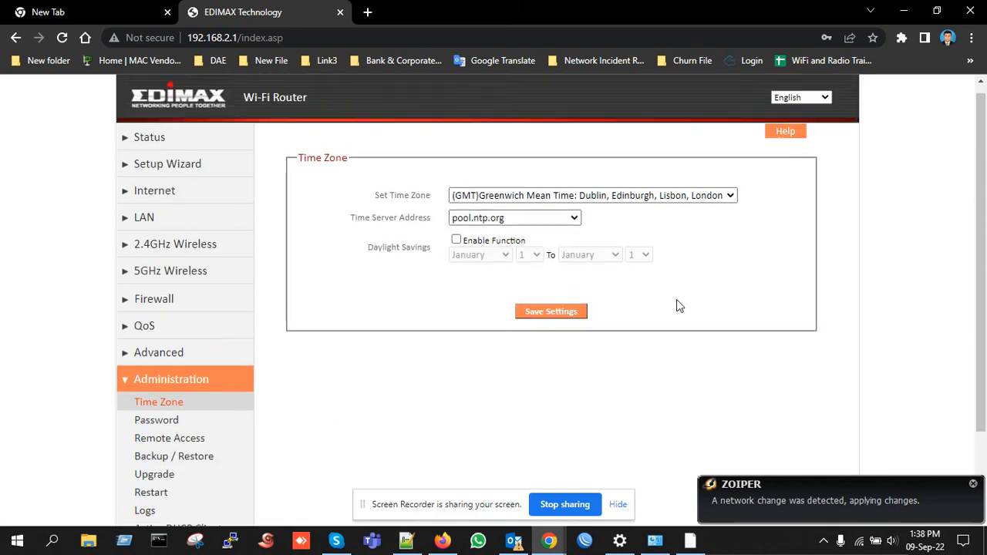
click(659, 205)
scroll(533, 355, down, 10)
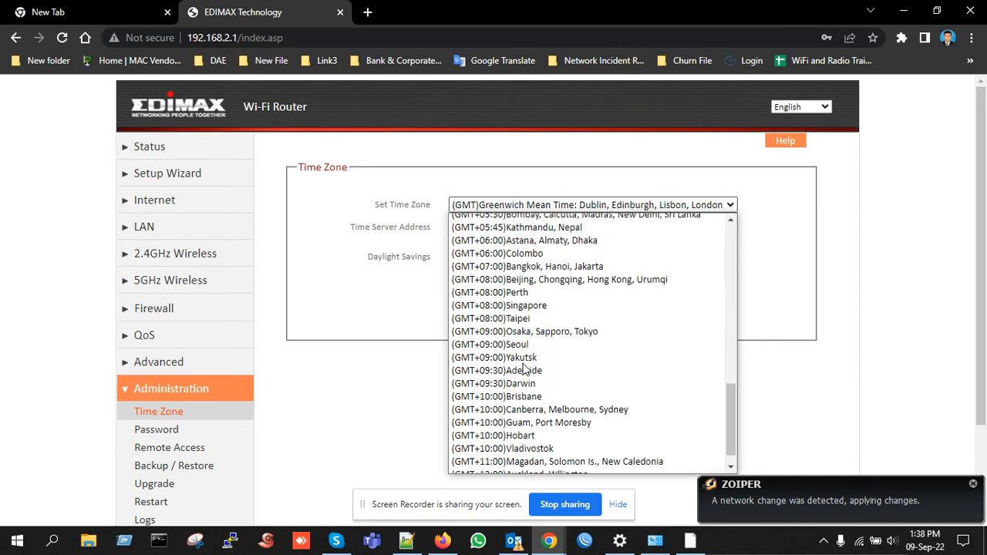
scroll(528, 355, up, 7)
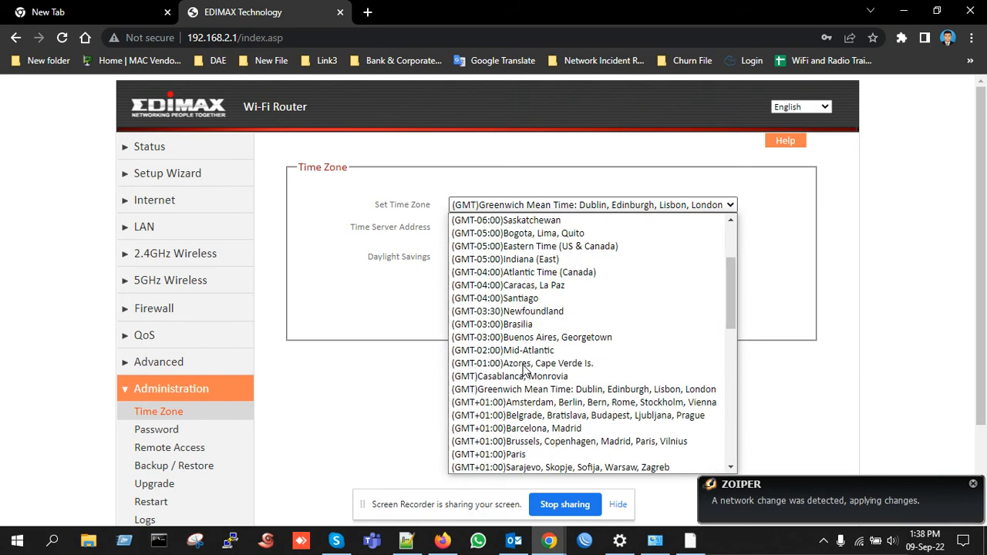
scroll(536, 339, down, 7)
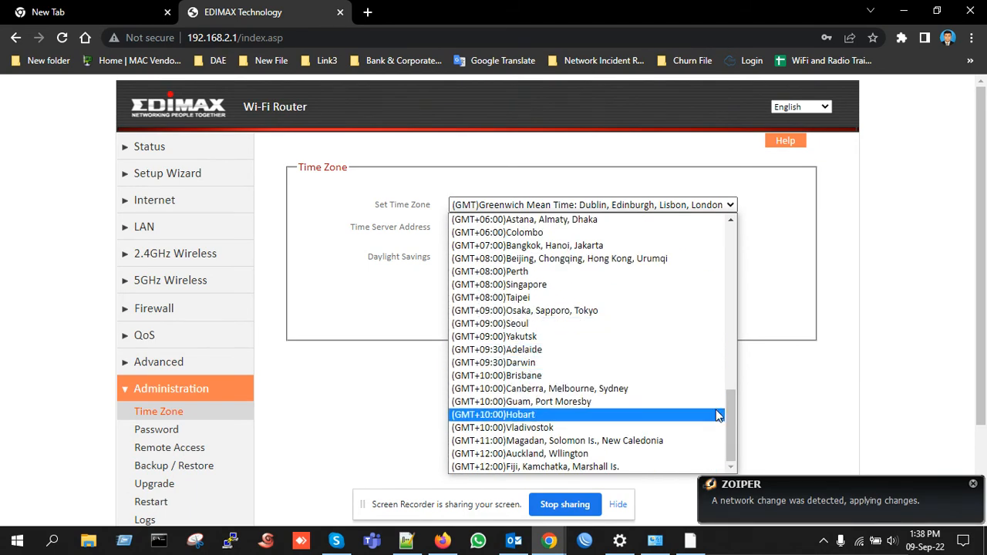
drag(731, 418, 731, 393)
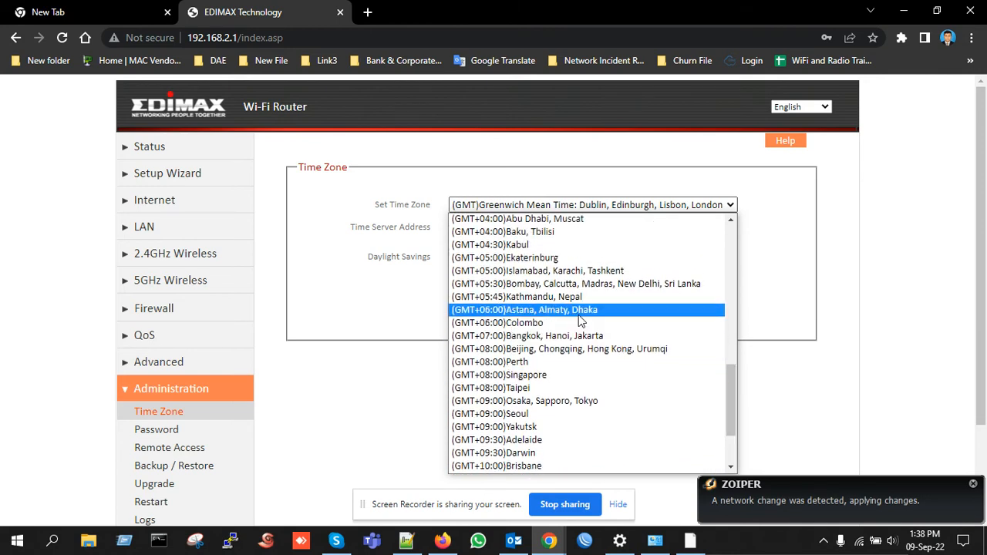
click(580, 310)
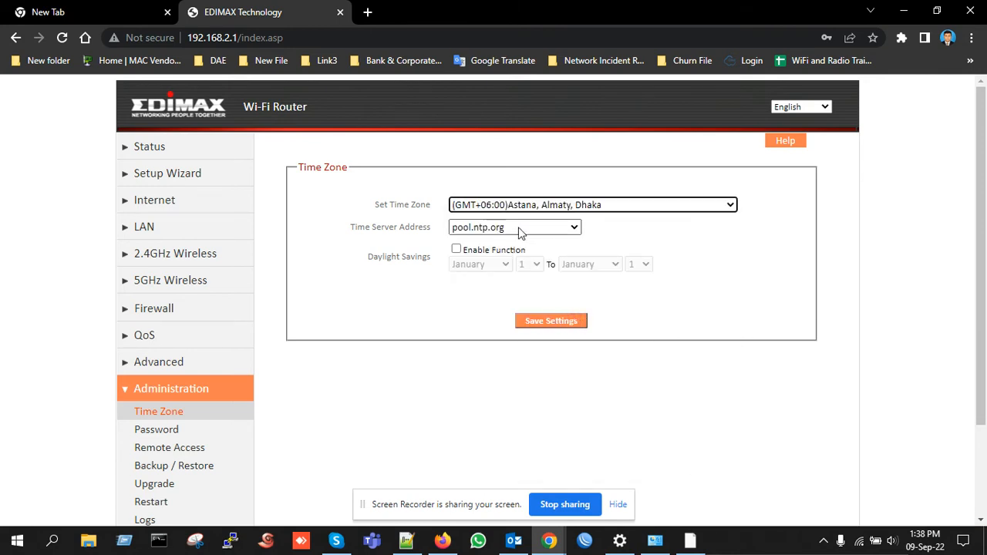
click(531, 327)
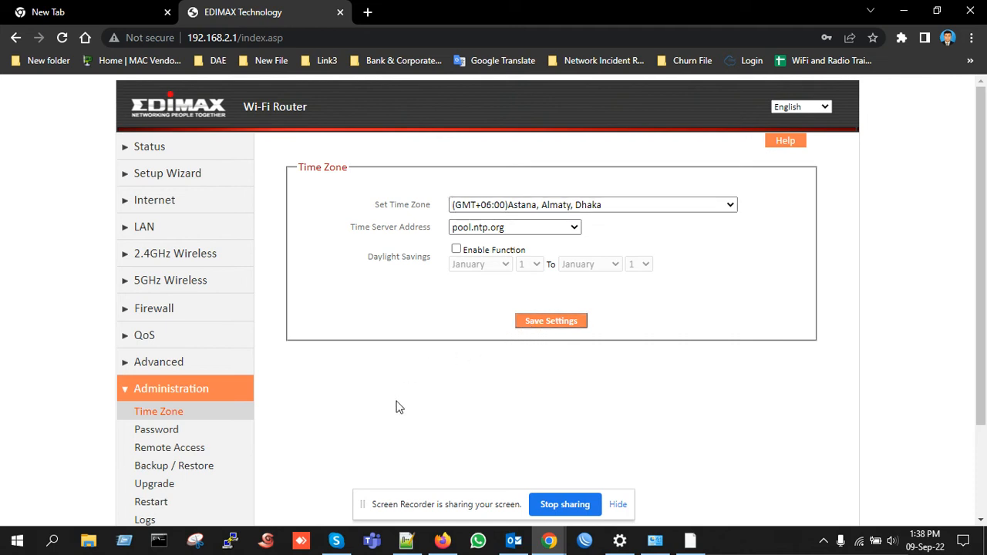
scroll(423, 377, down, 3)
scroll(422, 376, up, 3)
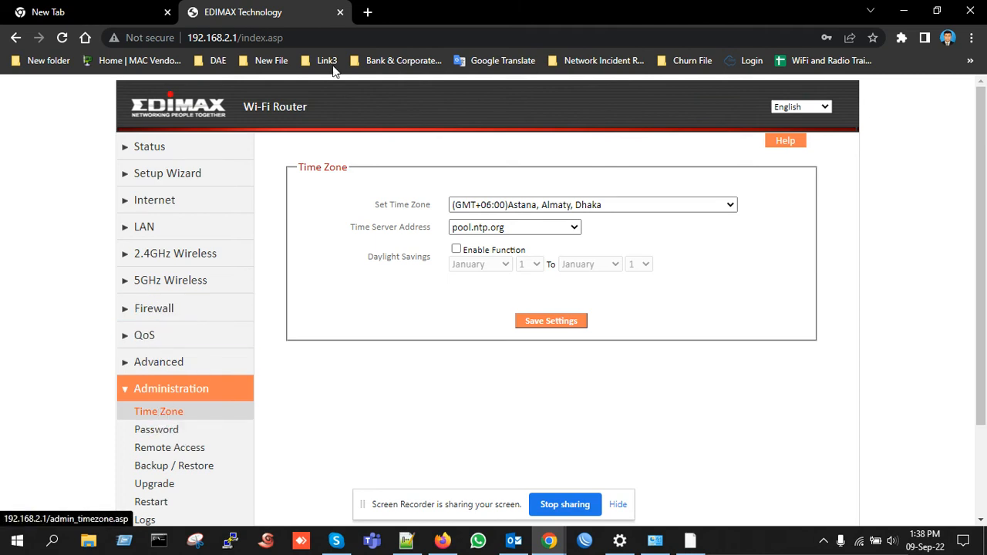
Step: Reload the router's admin site at 192.168.2.1
click(274, 39)
text(])
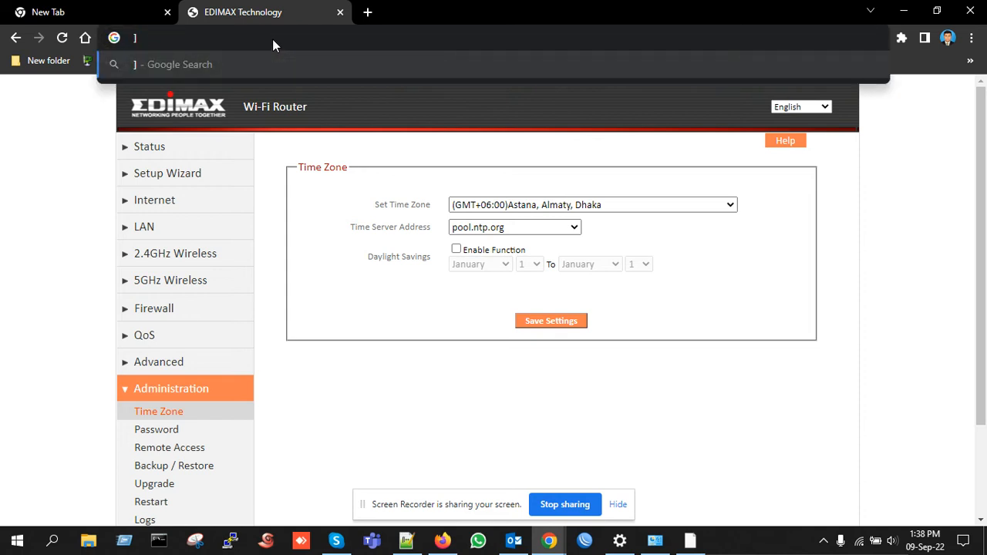
key(BackSpace)
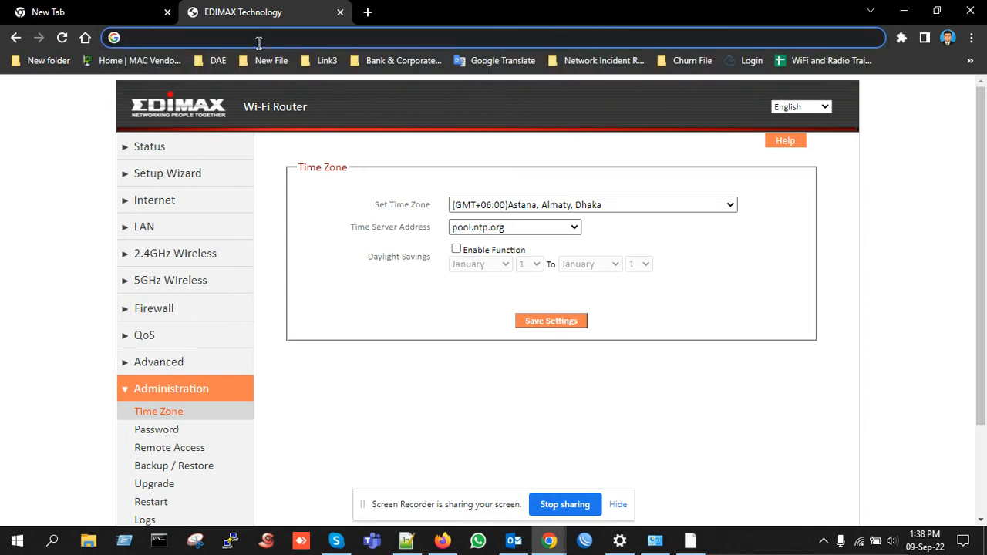
text(192.168.0.1)
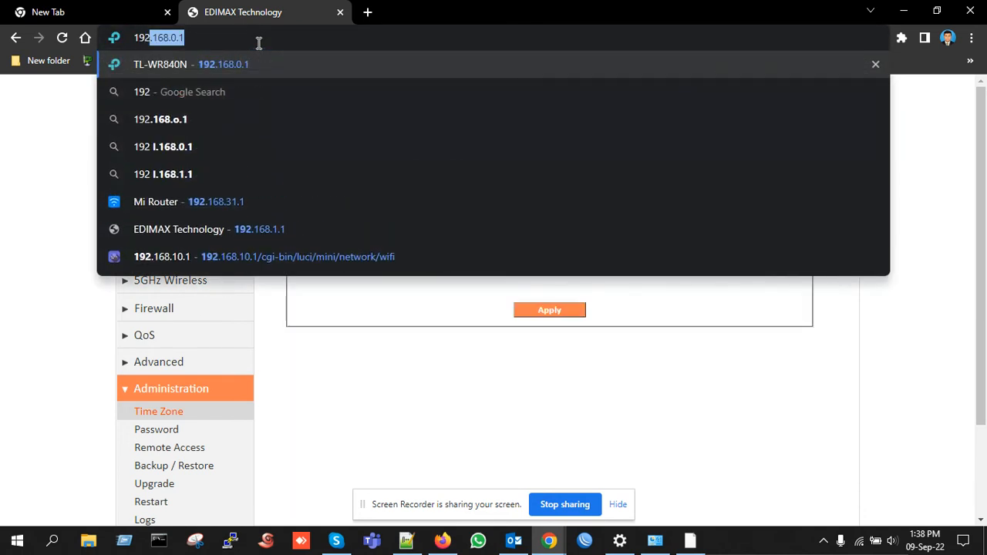
key(BackSpace)
key(BackSpace)
key(BackSpace)
text(2.1)
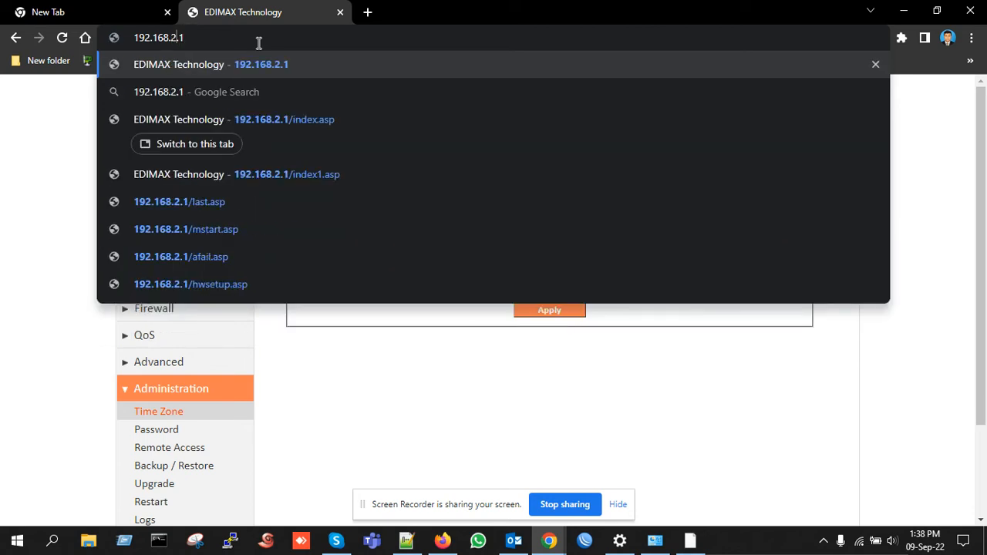
key(Return)
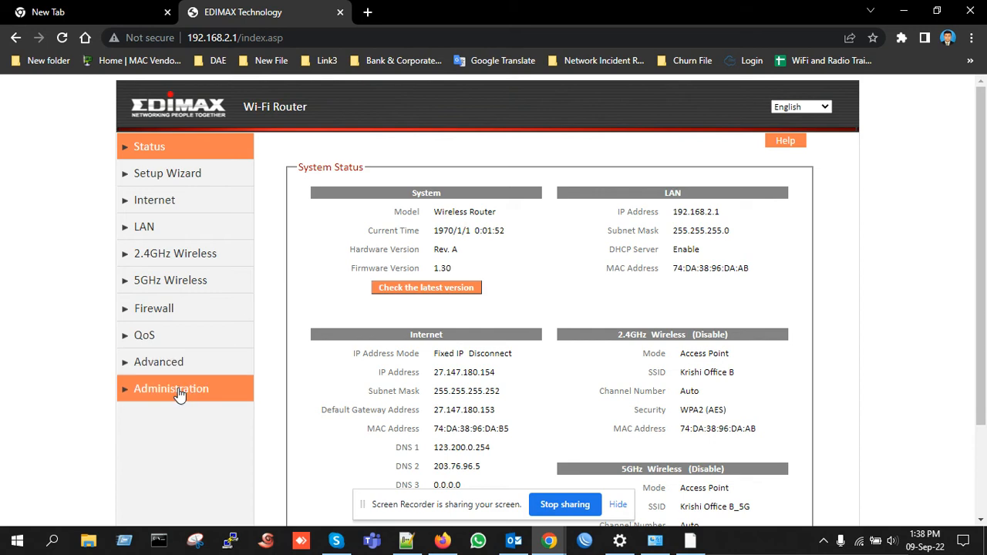
Step: Confirm the saved time zone, then open the Administration Password form
click(179, 392)
click(165, 414)
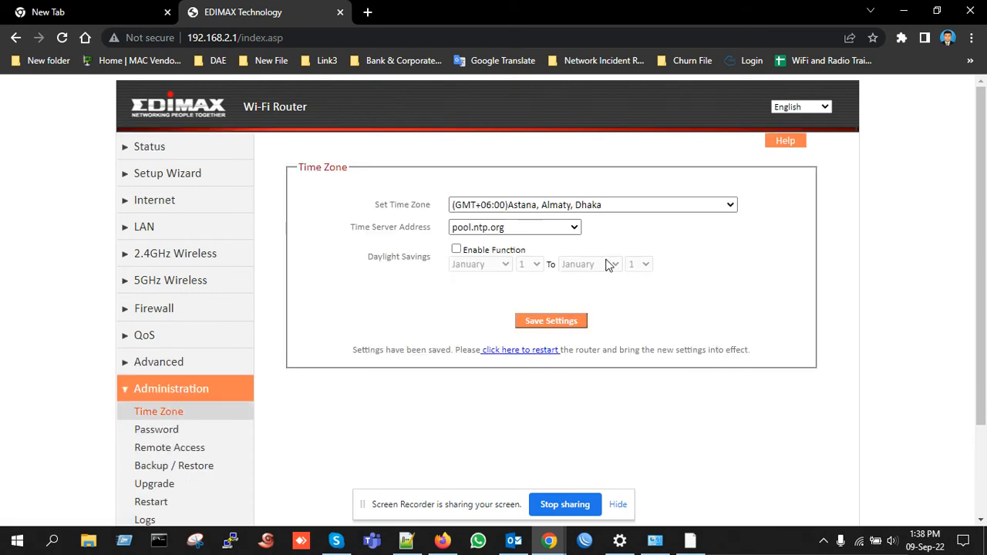
click(158, 434)
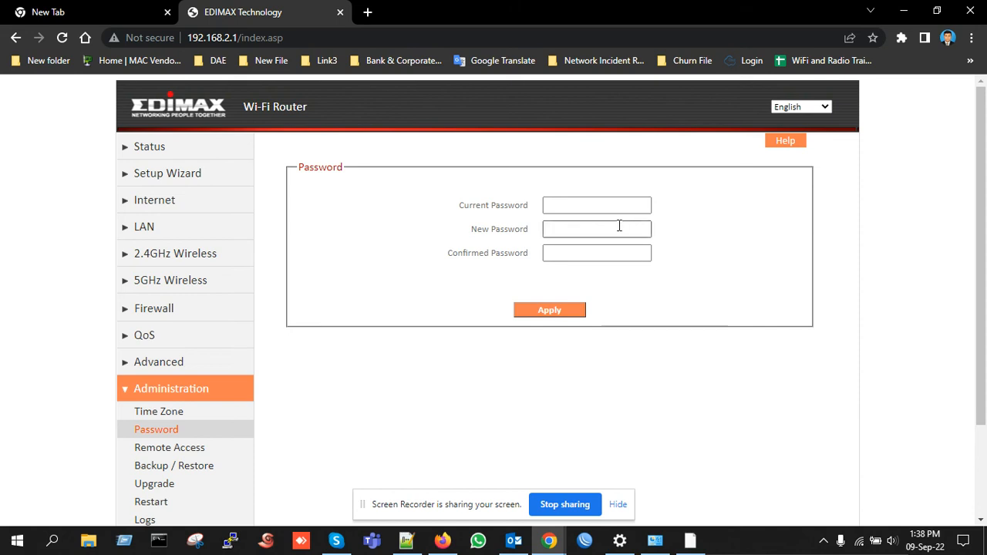
Step: Enter the current admin password, submit the change, and dismiss the incorrect-password alert
click(586, 205)
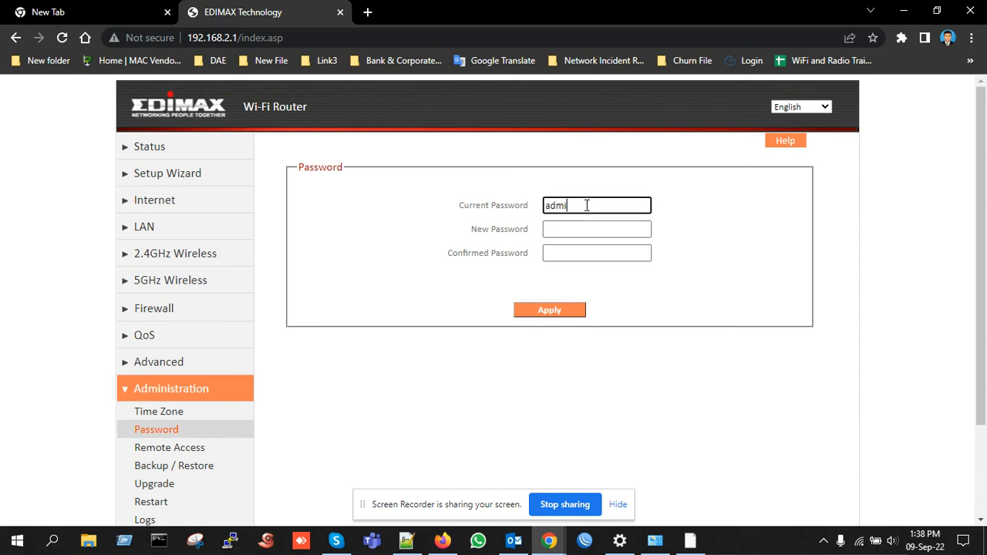
key(Tab)
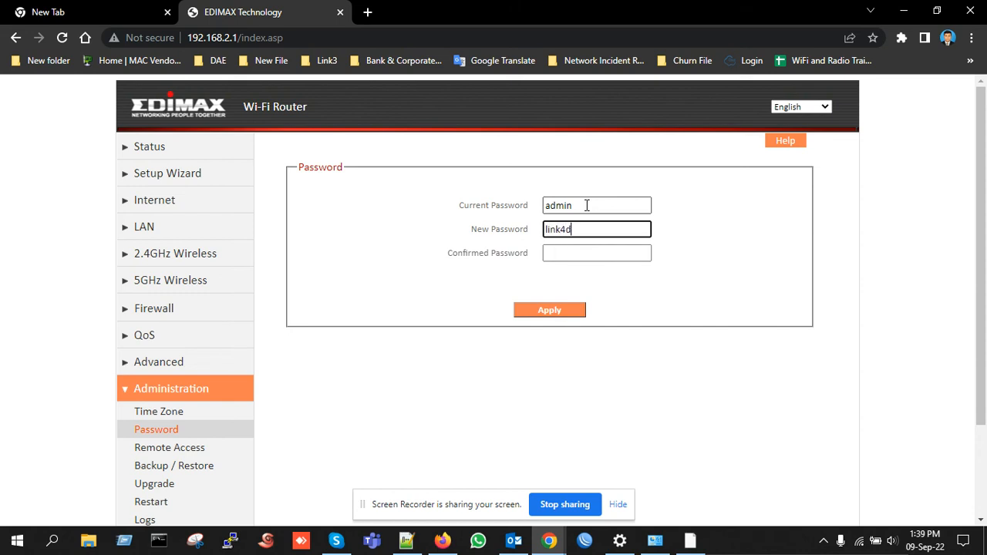
key(Tab)
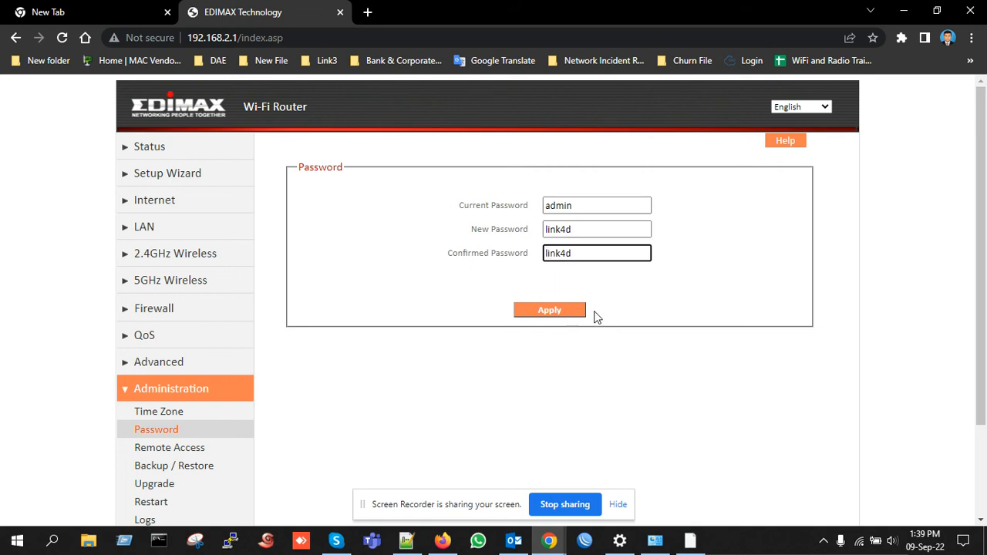
click(549, 311)
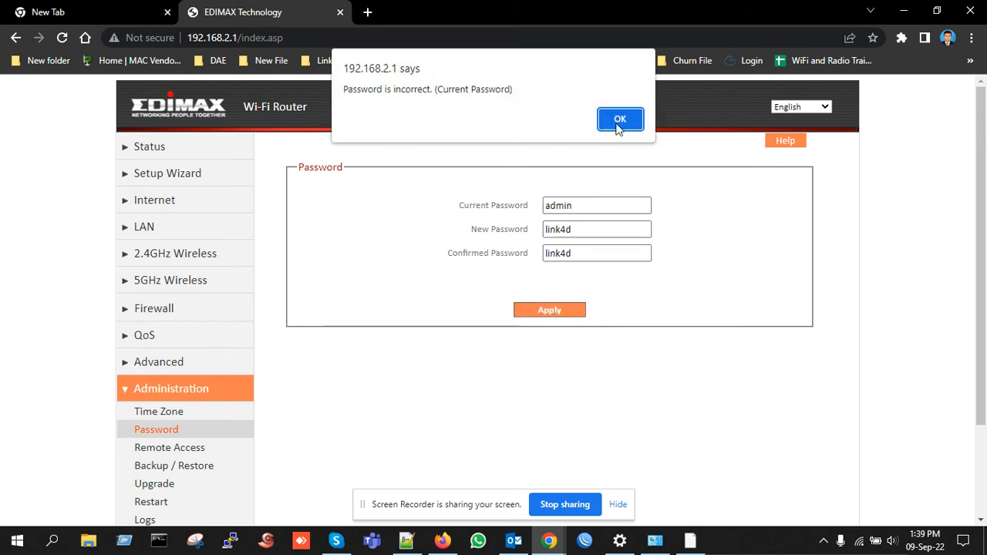
click(621, 120)
Step: Retype the new and confirmation passwords, re-enter the current password, and apply the change
click(598, 254)
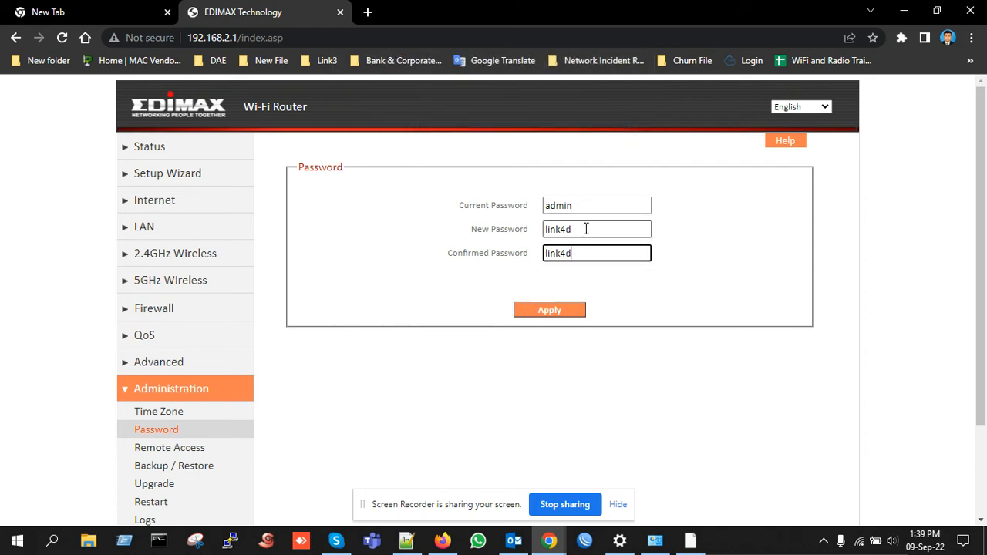
drag(584, 258, 525, 255)
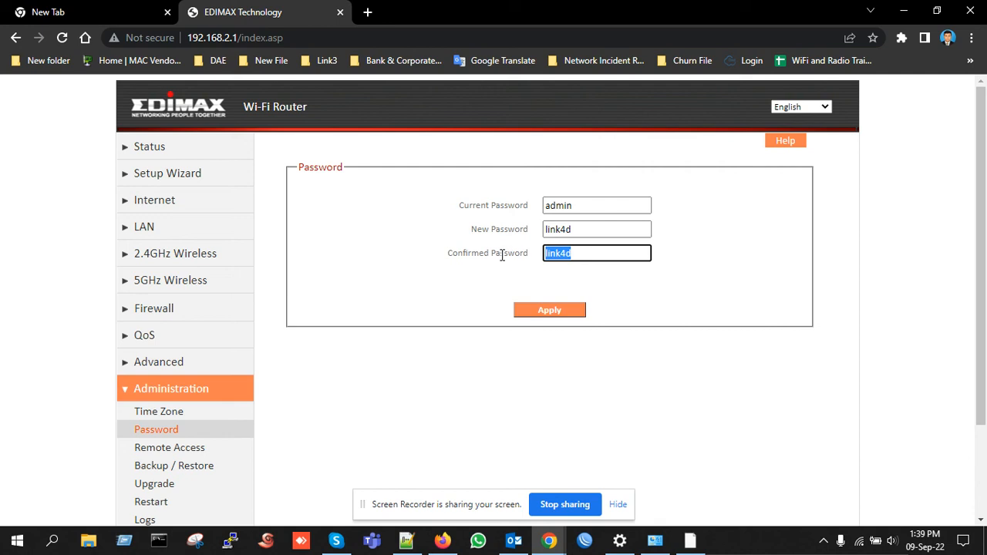
drag(594, 228, 485, 229)
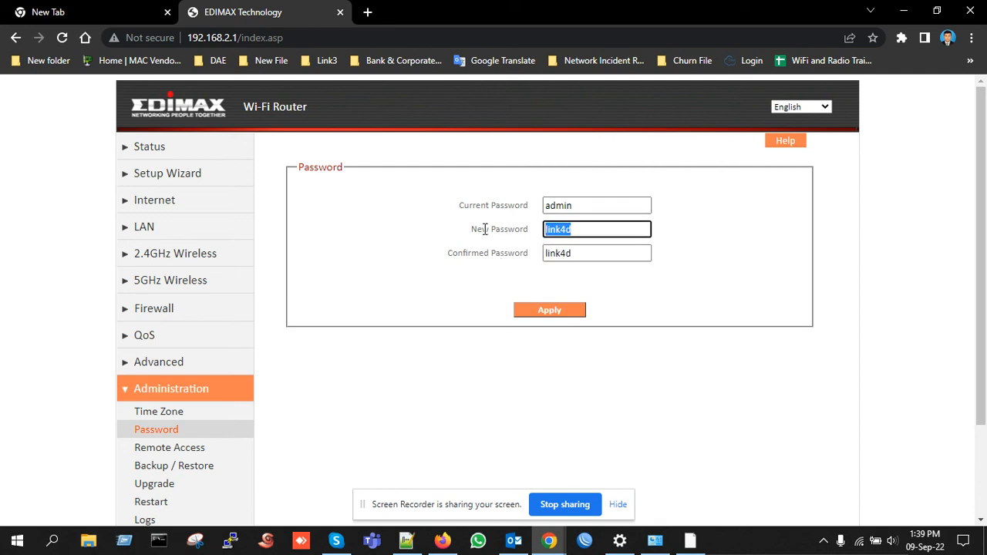
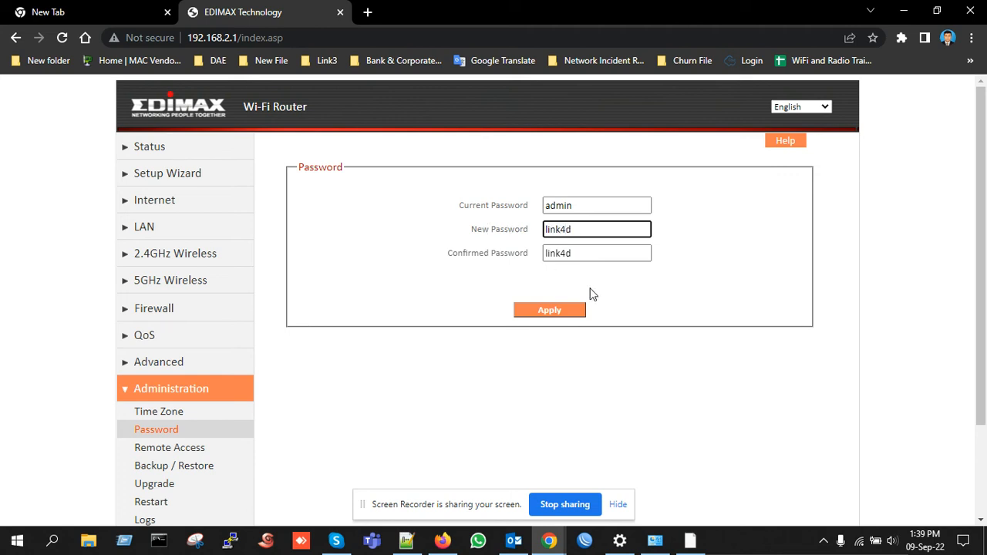
click(545, 313)
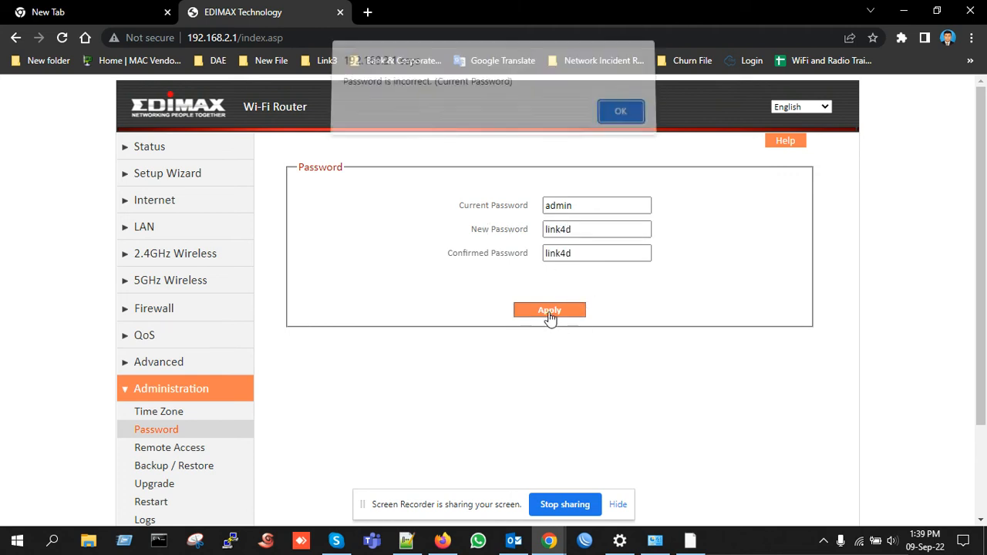
click(621, 119)
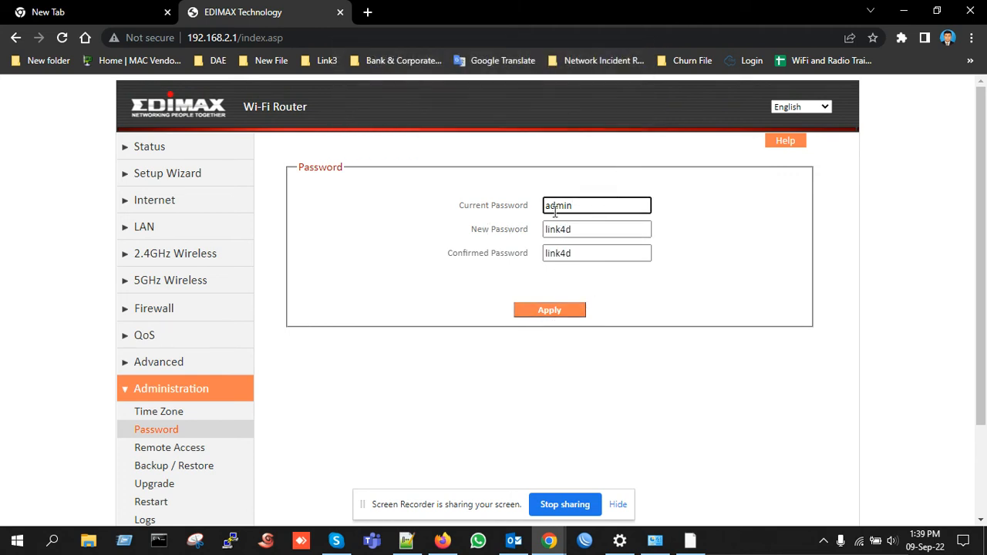
click(532, 310)
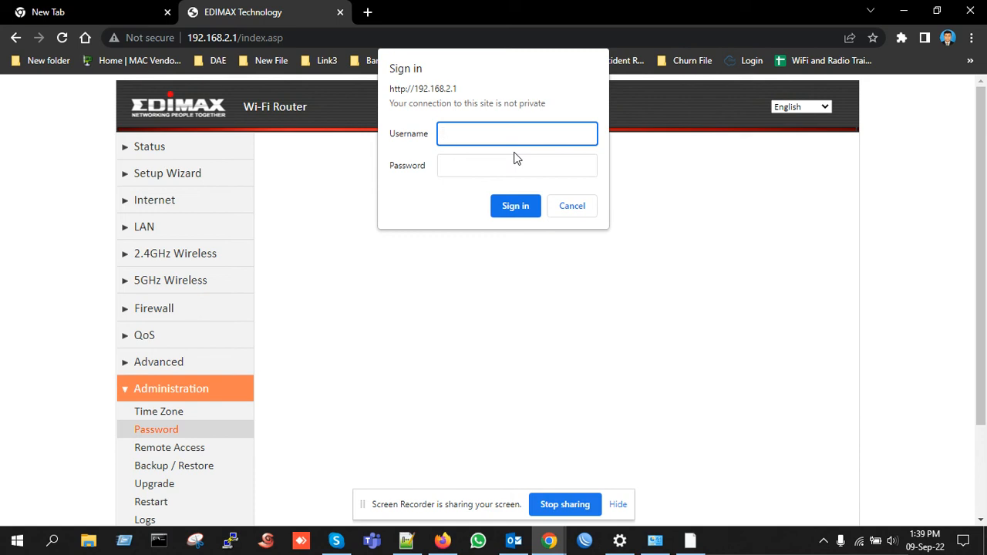
Step: Sign back in to the router with the new admin credentials
key(Tab)
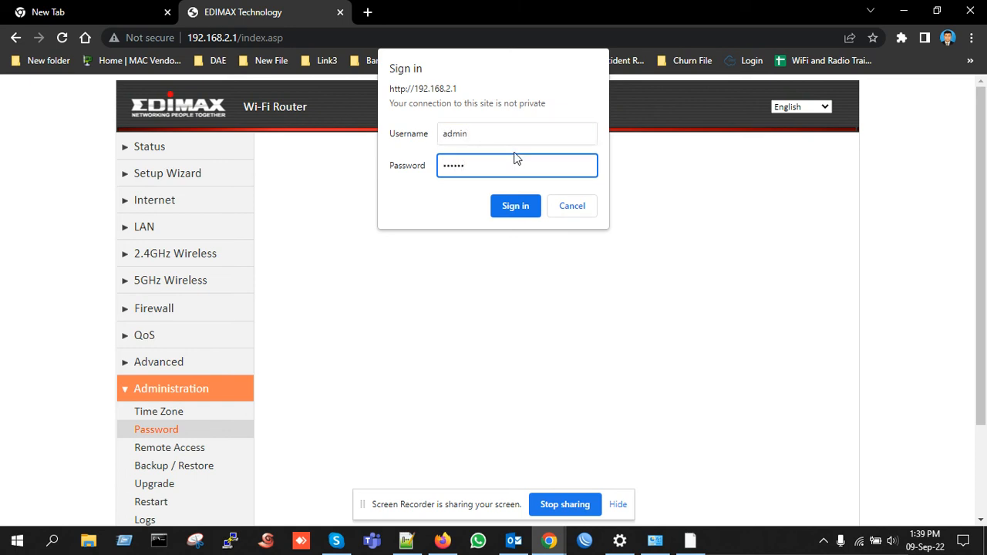
key(Return)
scroll(228, 323, down, 2)
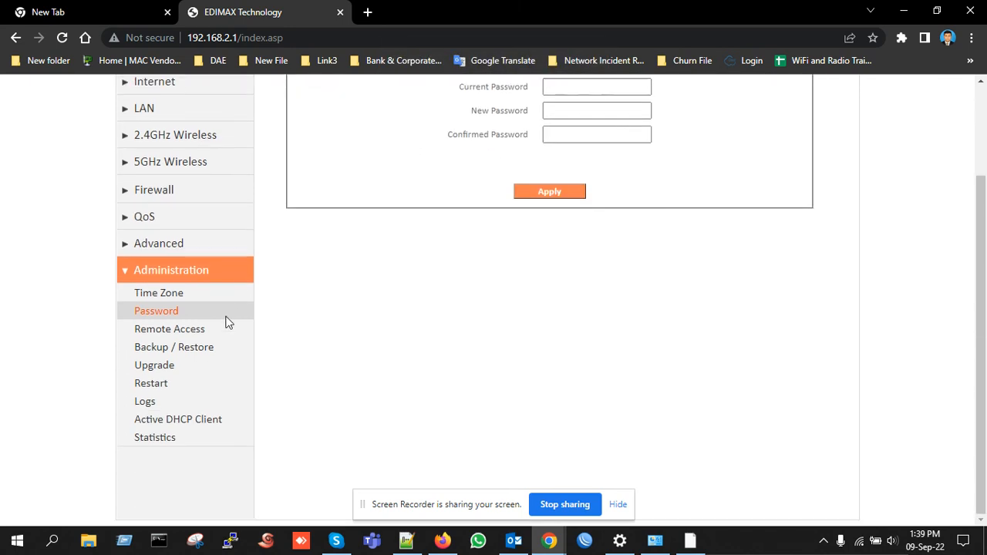
Step: Enable remote access on the Administration > Remote Access page
click(189, 330)
scroll(533, 347, up, 2)
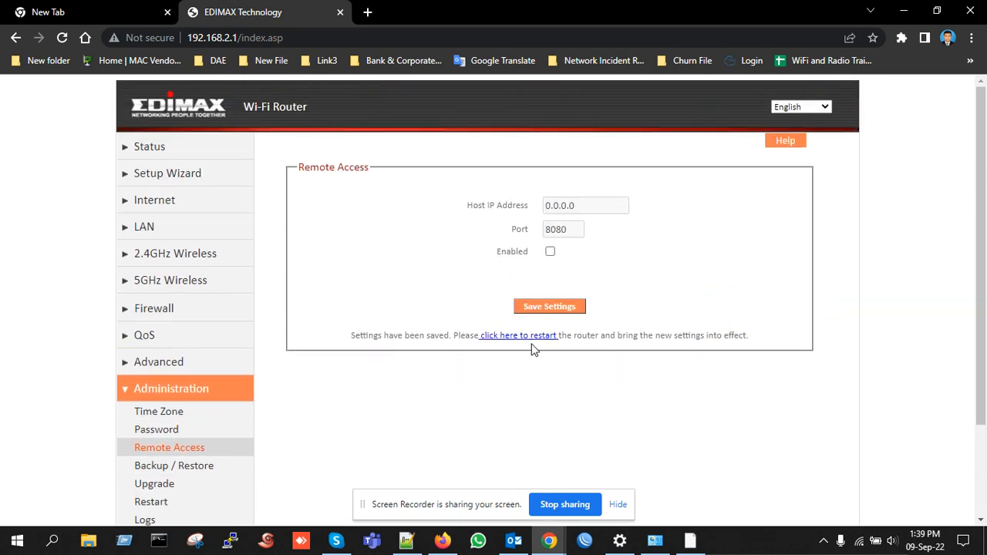
click(551, 254)
click(586, 207)
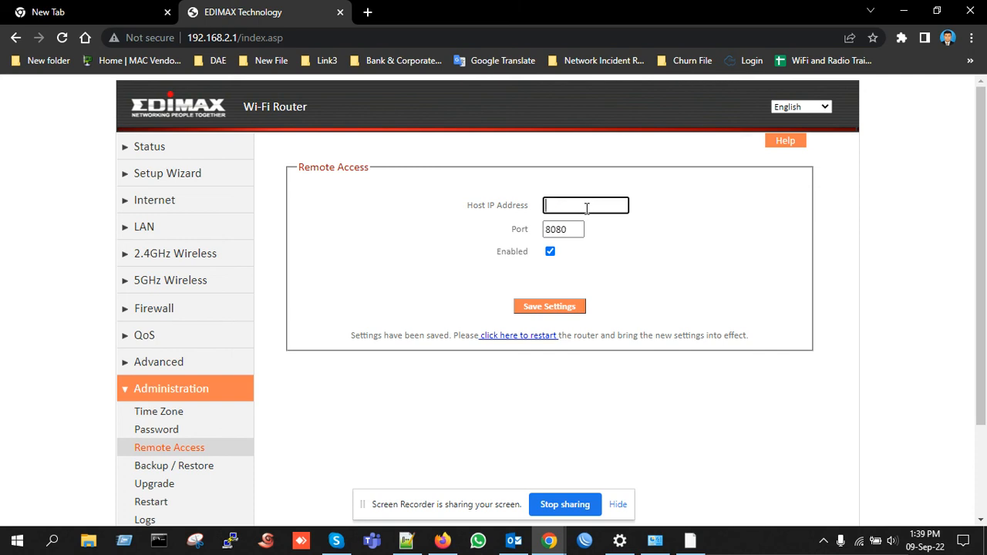
Step: Copy 27.147.180.154 from the Notepad++ notes and paste it as the host IP address
click(406, 540)
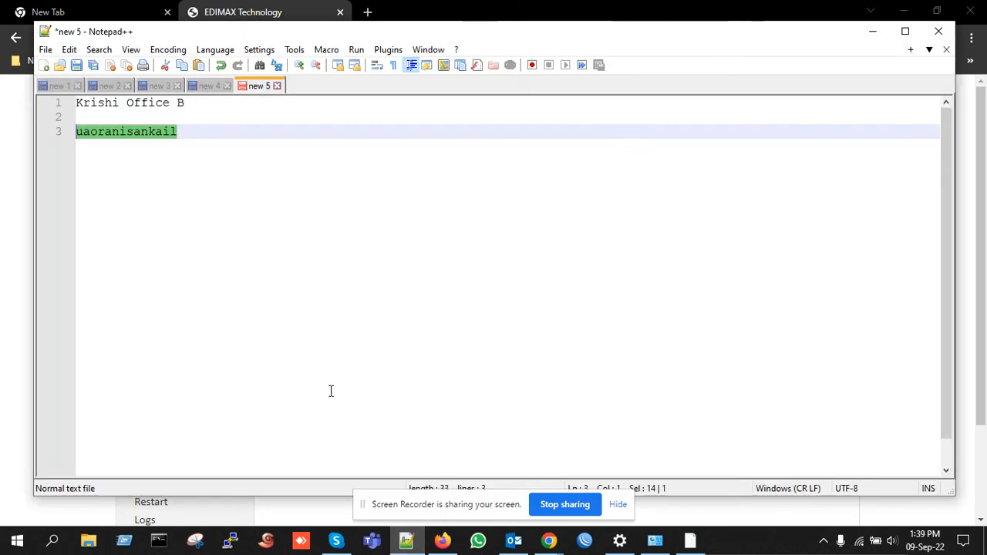
click(207, 89)
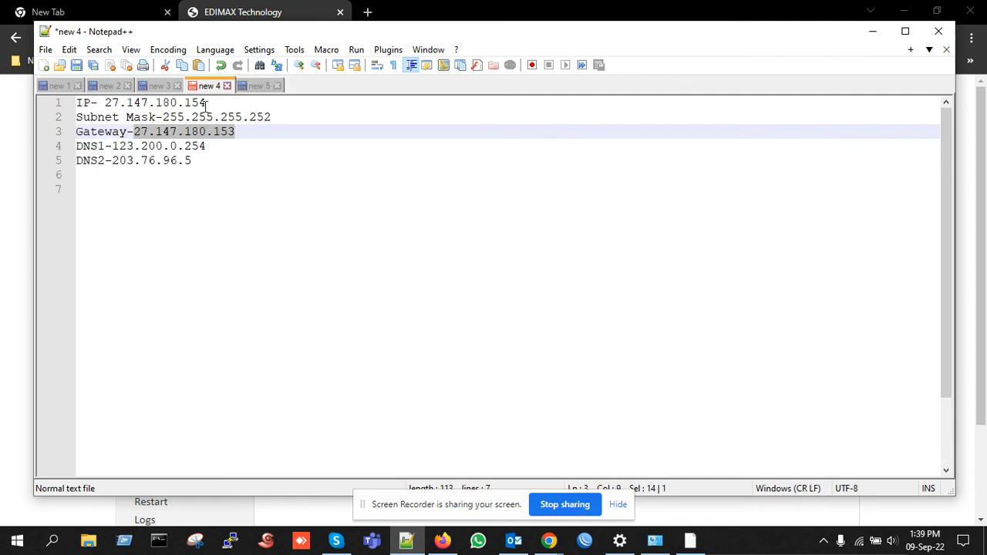
drag(206, 103, 106, 102)
key(ctrl+c)
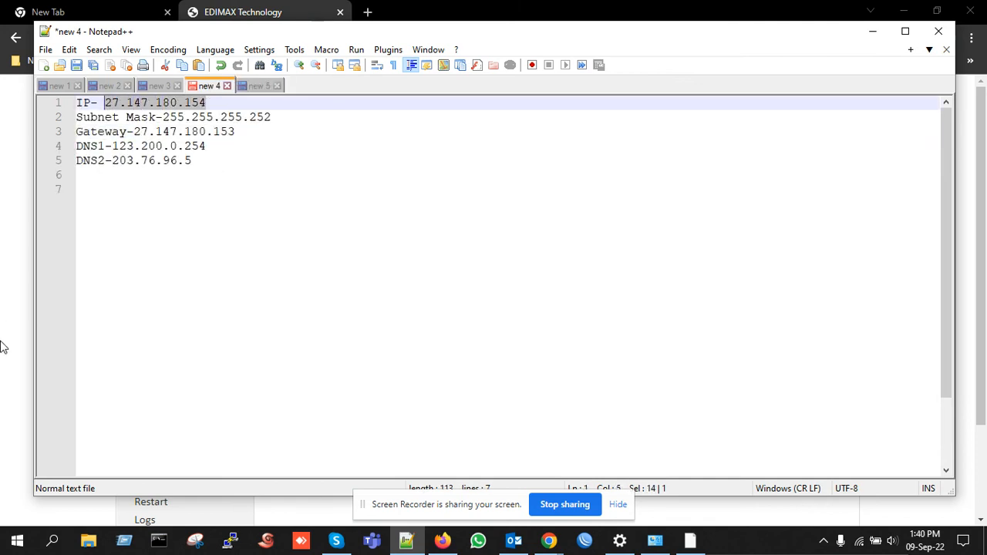
click(4, 344)
click(625, 206)
key(ctrl+v)
click(572, 225)
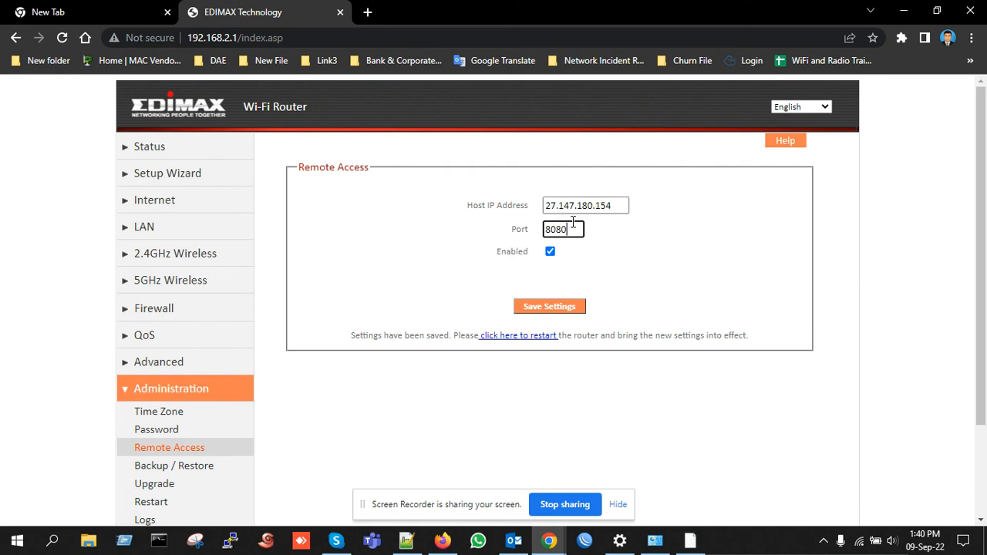
Step: Change the remote access port to 8282, save it, and go to the Backup / Restore page
key(BackSpace)
text(282)
click(549, 306)
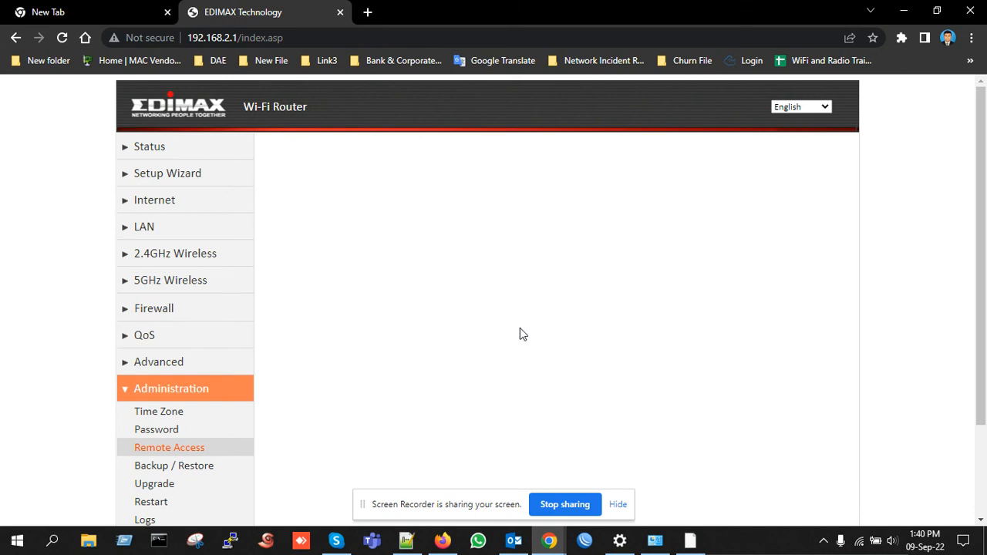
scroll(348, 383, down, 3)
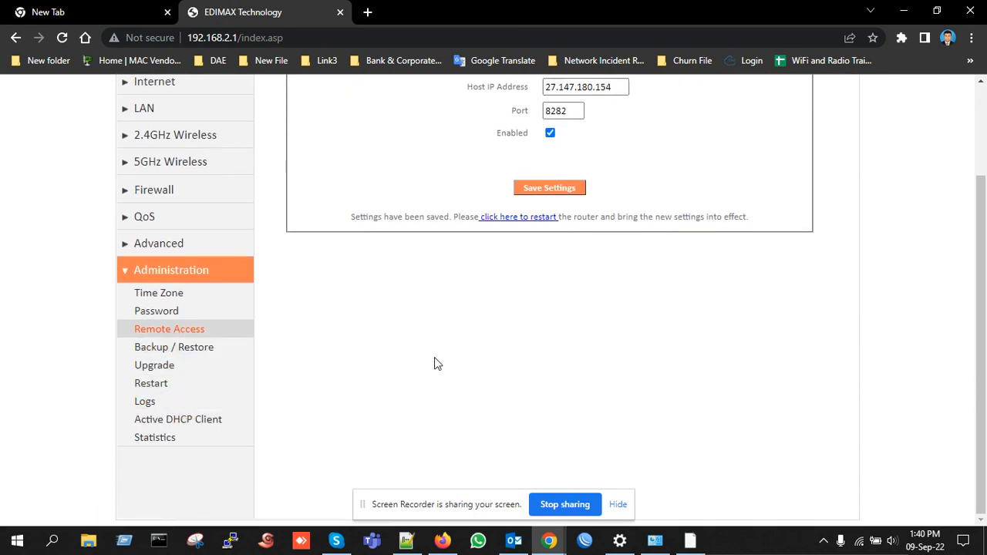
click(177, 349)
scroll(311, 264, up, 2)
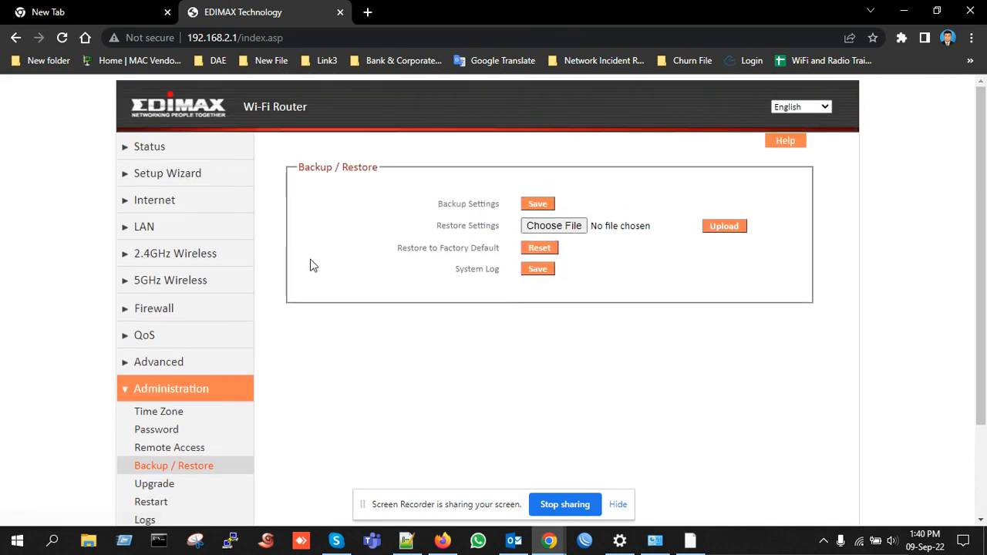
Step: On Internet > WAN Setup, replace DNS3 0.0.0.0 with 8.8.8.8 and save
click(166, 178)
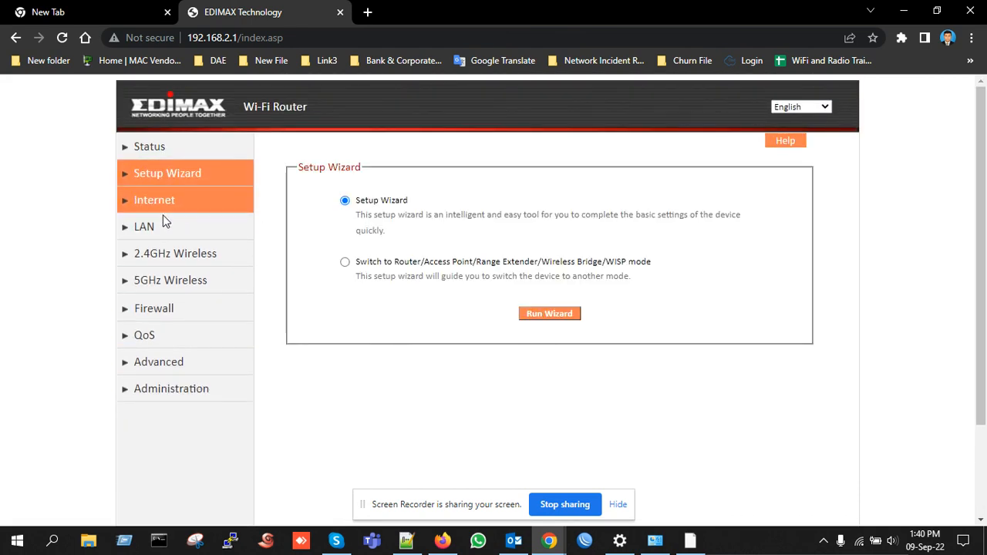
click(145, 202)
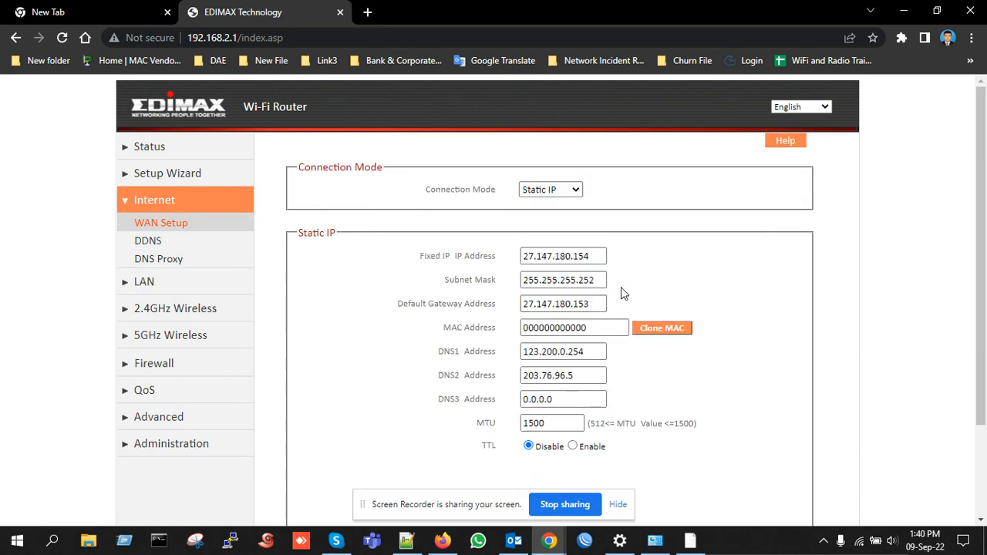
scroll(621, 287, down, 3)
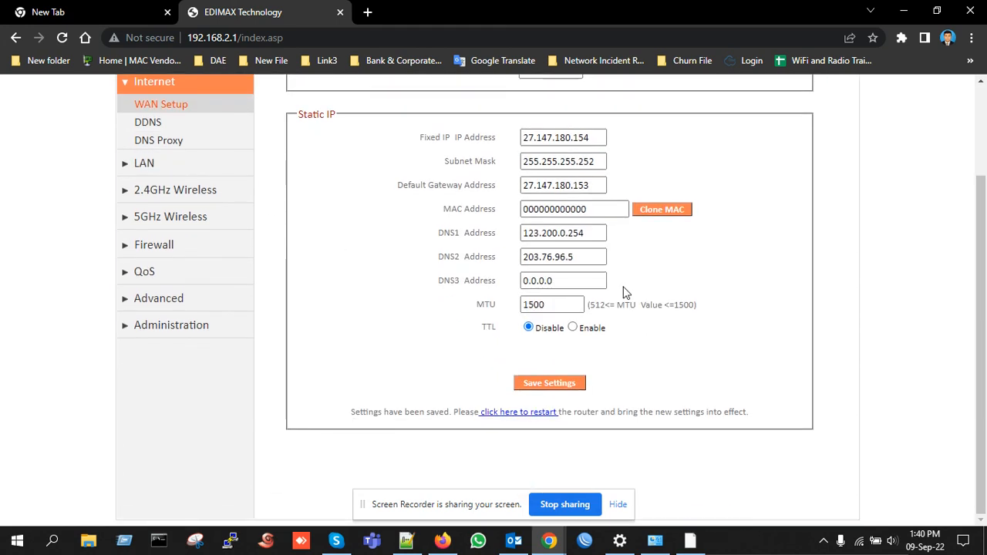
drag(569, 281, 429, 289)
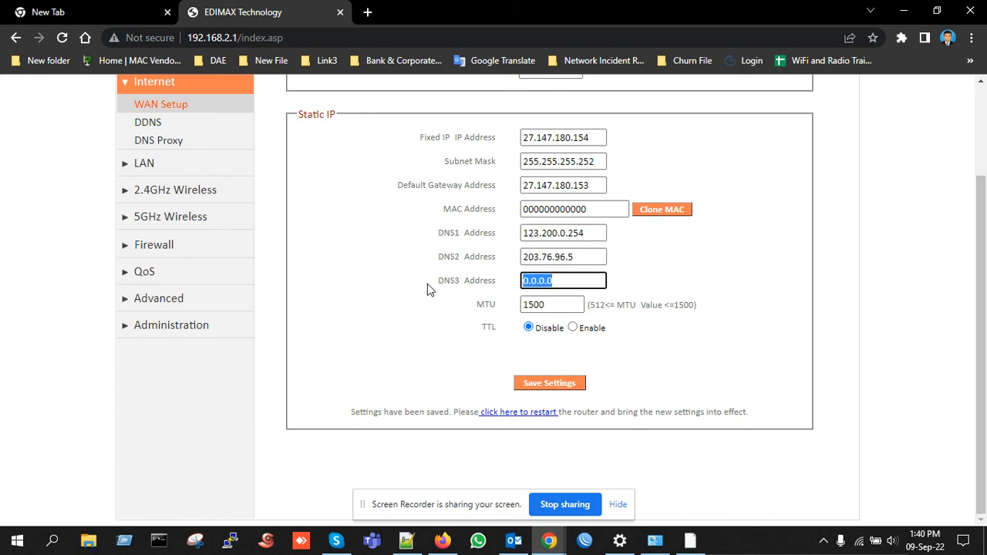
text(8.8.8.)
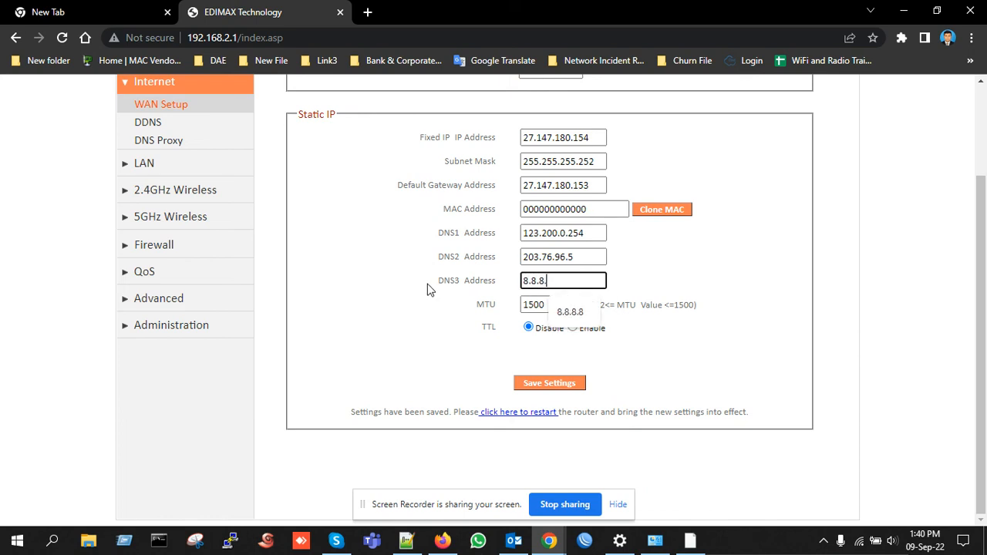
text(8)
click(549, 383)
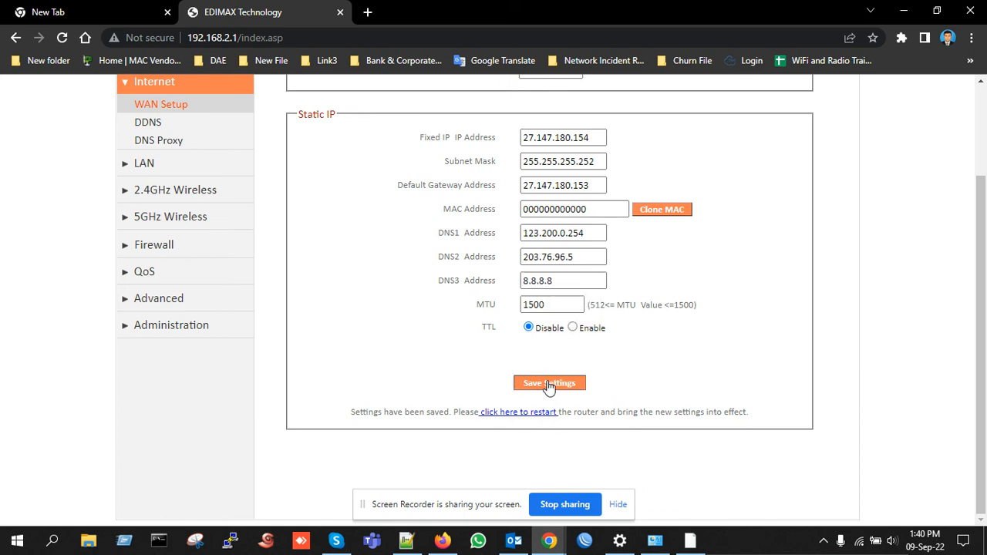
click(164, 191)
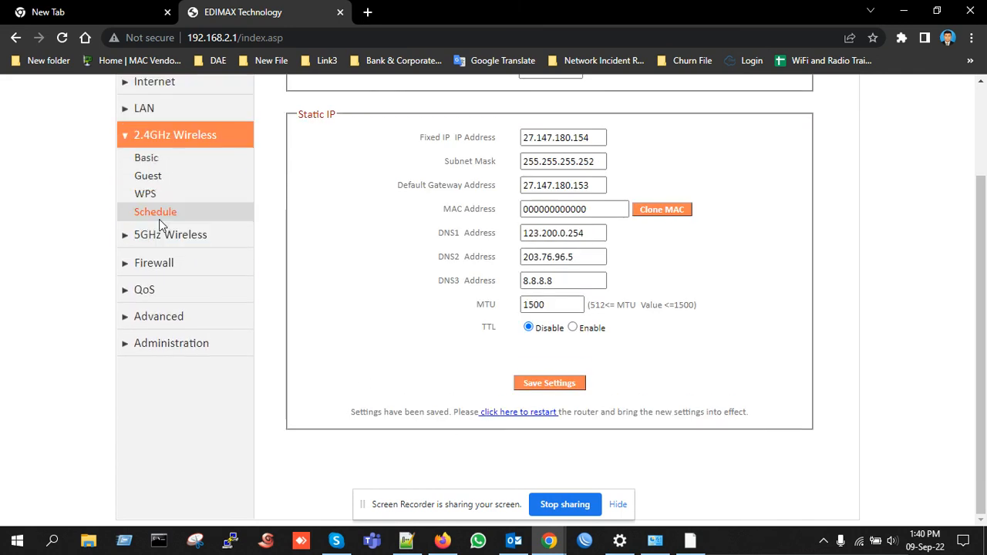
Step: Open the 2.4GHz WPS page and expand the 5GHz Wireless, QoS, Advanced and Administration sections
click(146, 196)
click(133, 235)
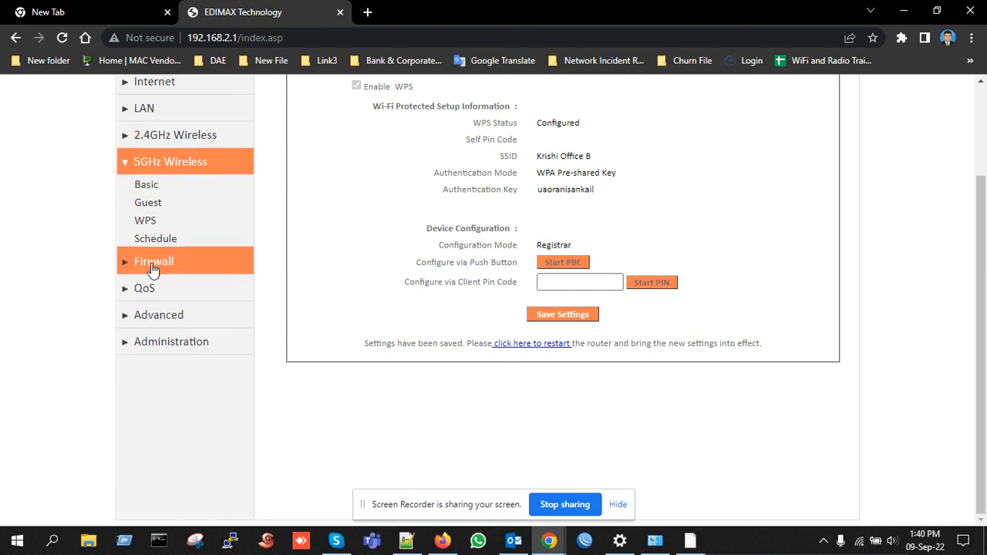
click(143, 296)
click(150, 281)
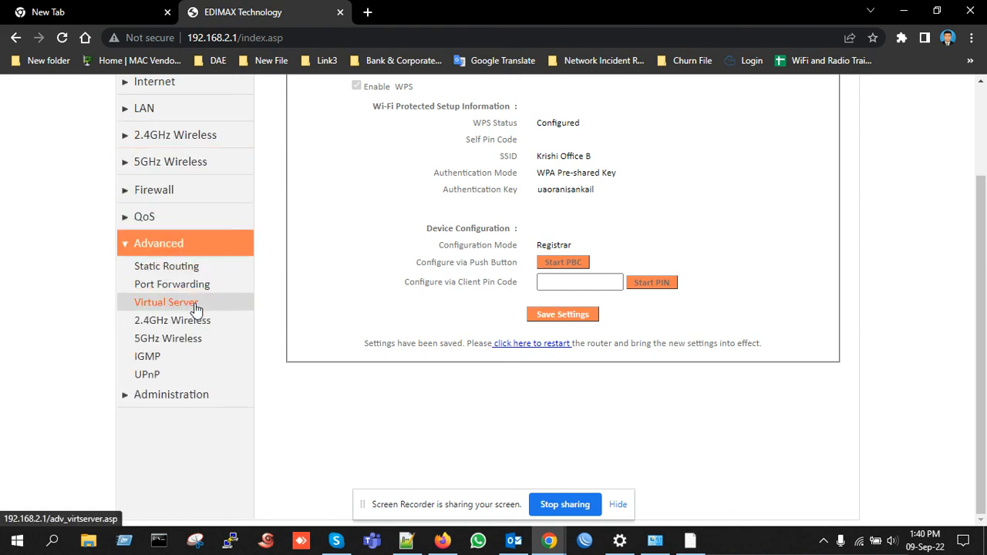
click(185, 398)
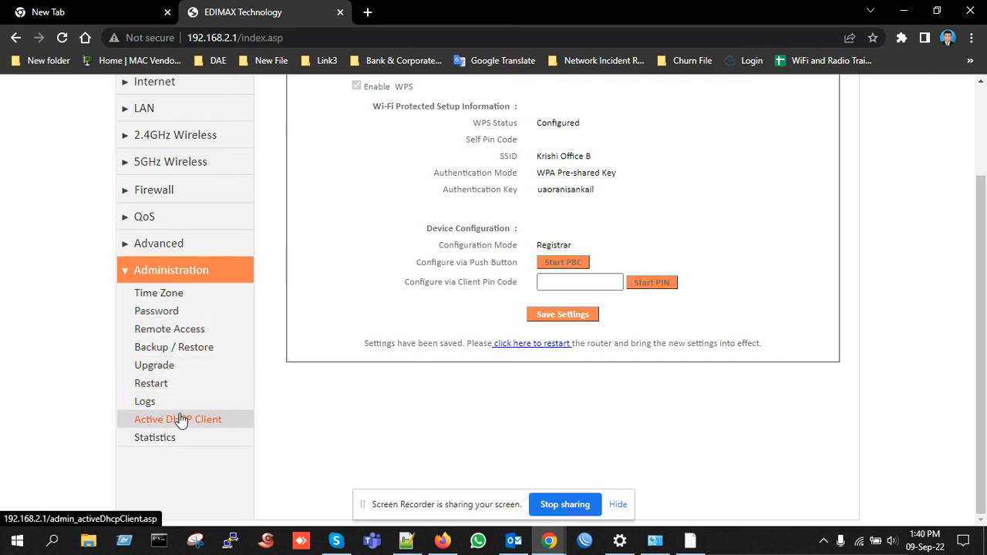
scroll(484, 375, up, 2)
scroll(484, 370, down, 2)
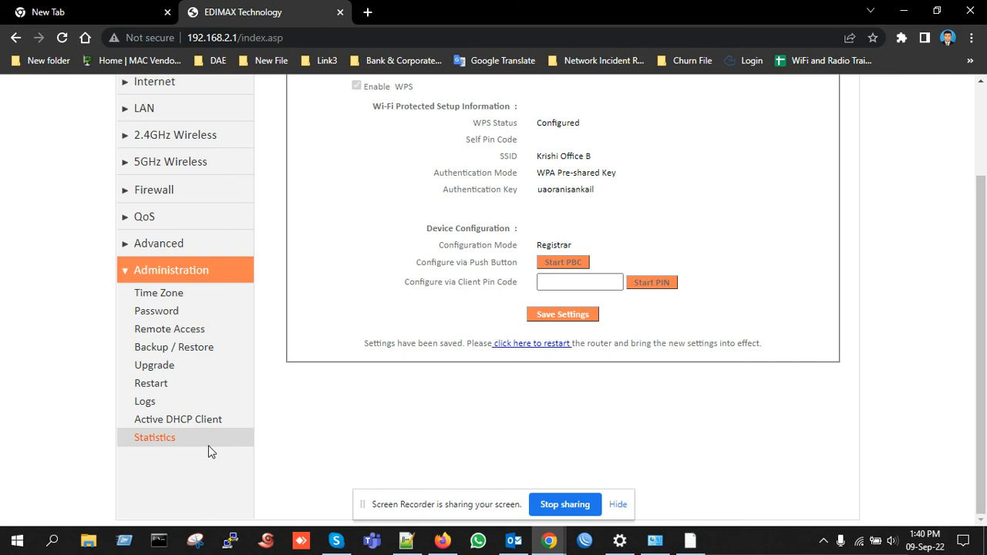
mouse_move(550, 540)
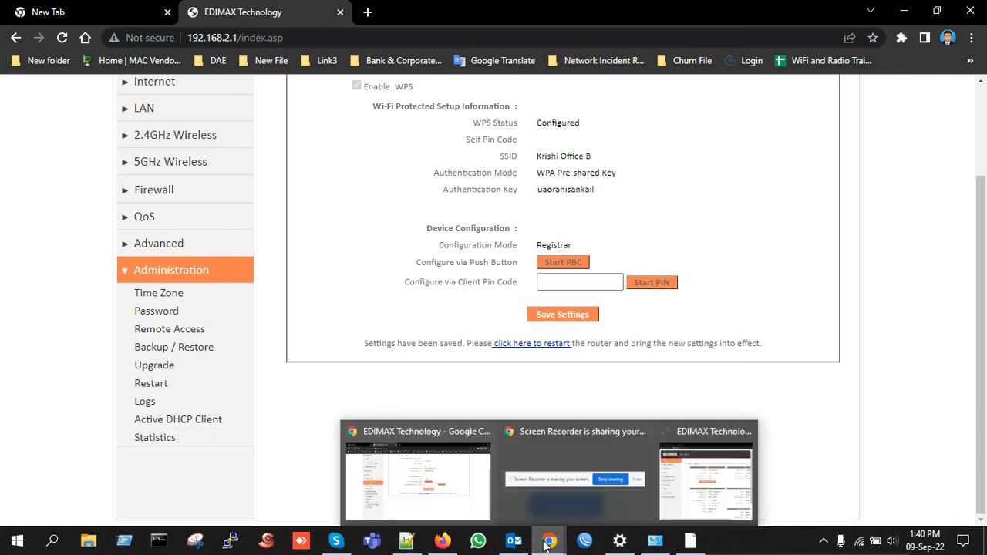
click(626, 500)
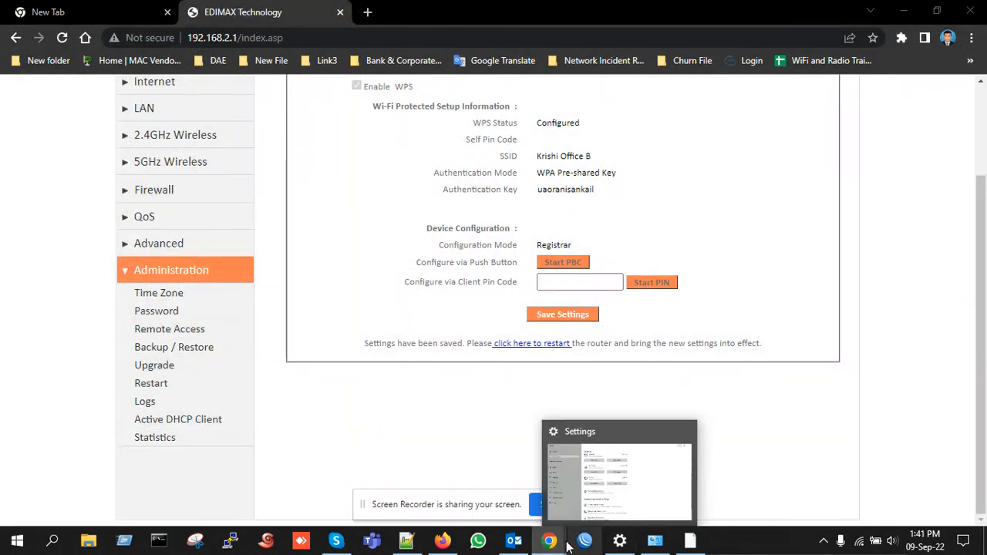